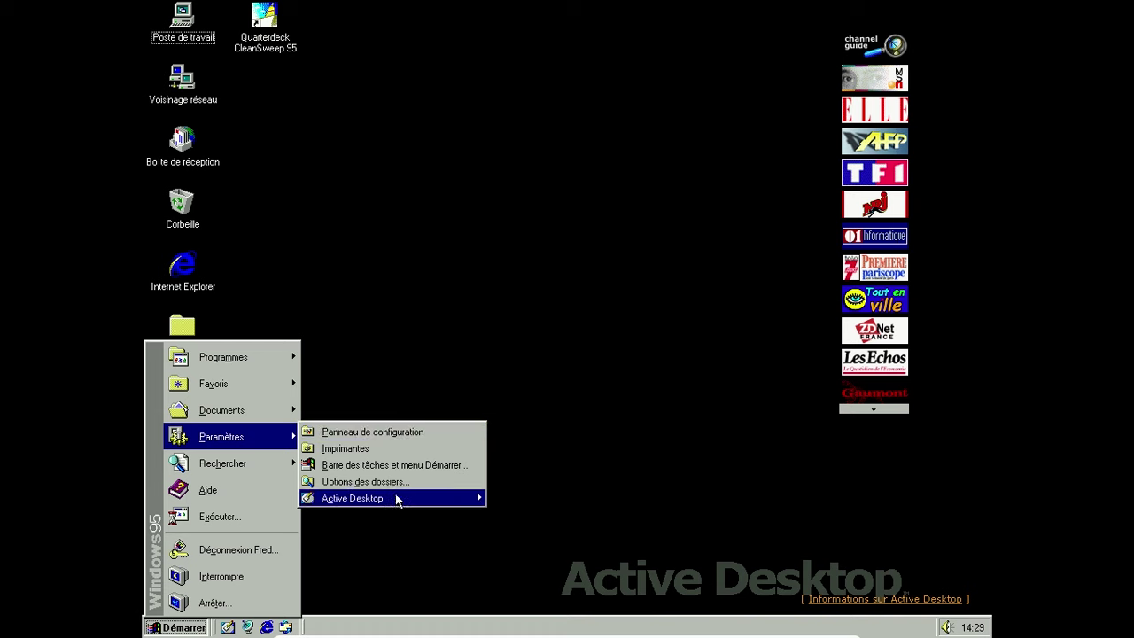
- Turn off the Active Desktop web content and close the SciTech Display Doctor window
mouse_move(399, 498)
left_click(585, 516)
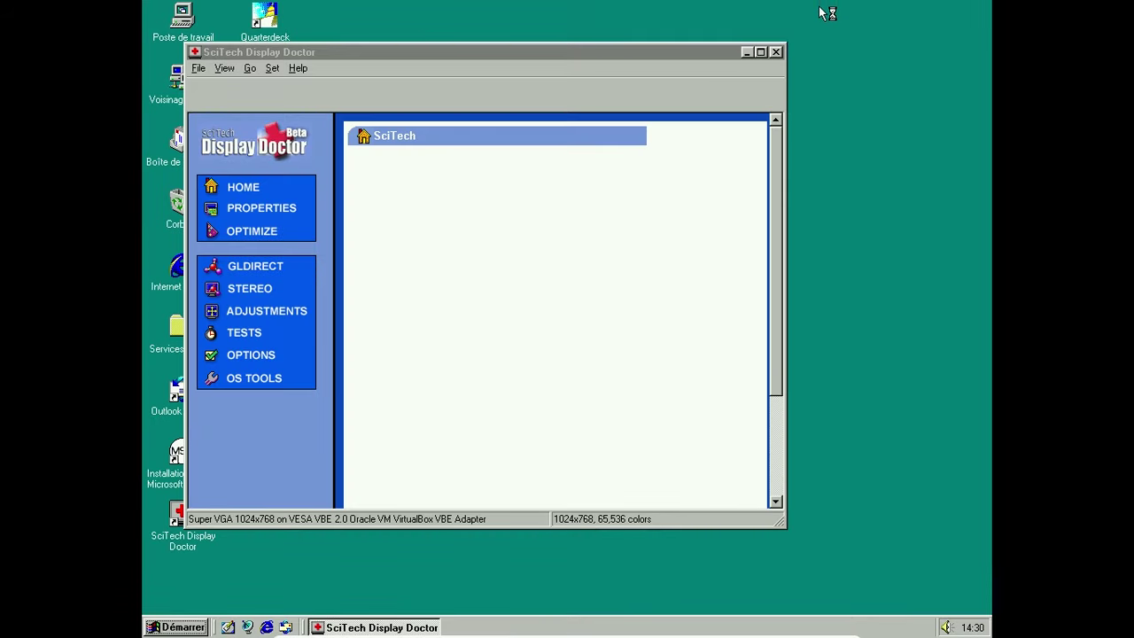
left_click(775, 52)
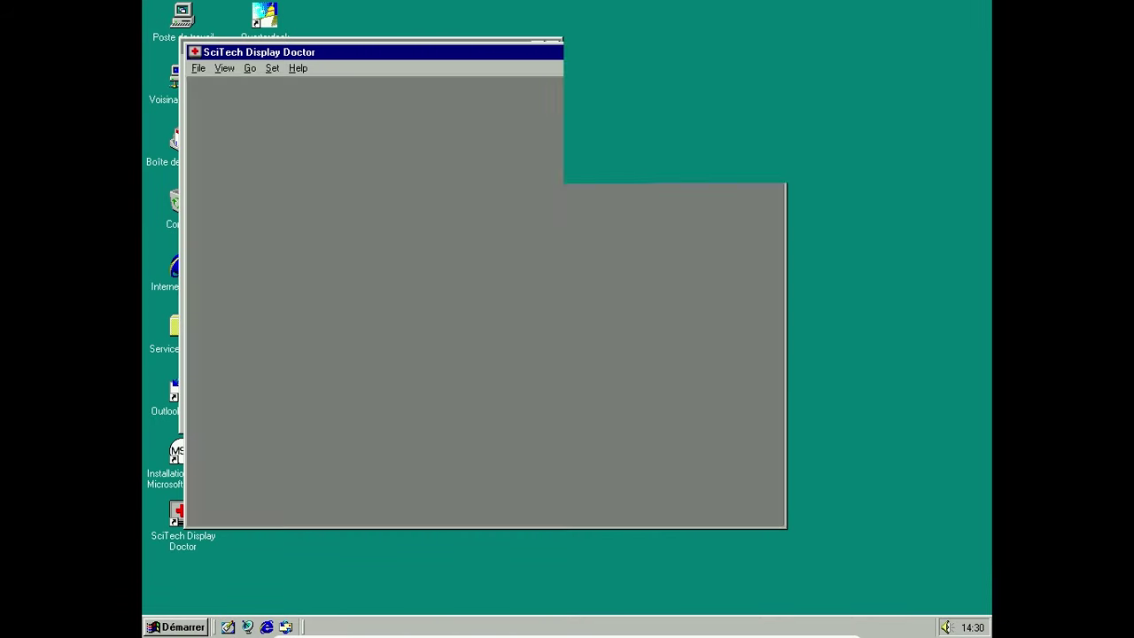
left_click(558, 42)
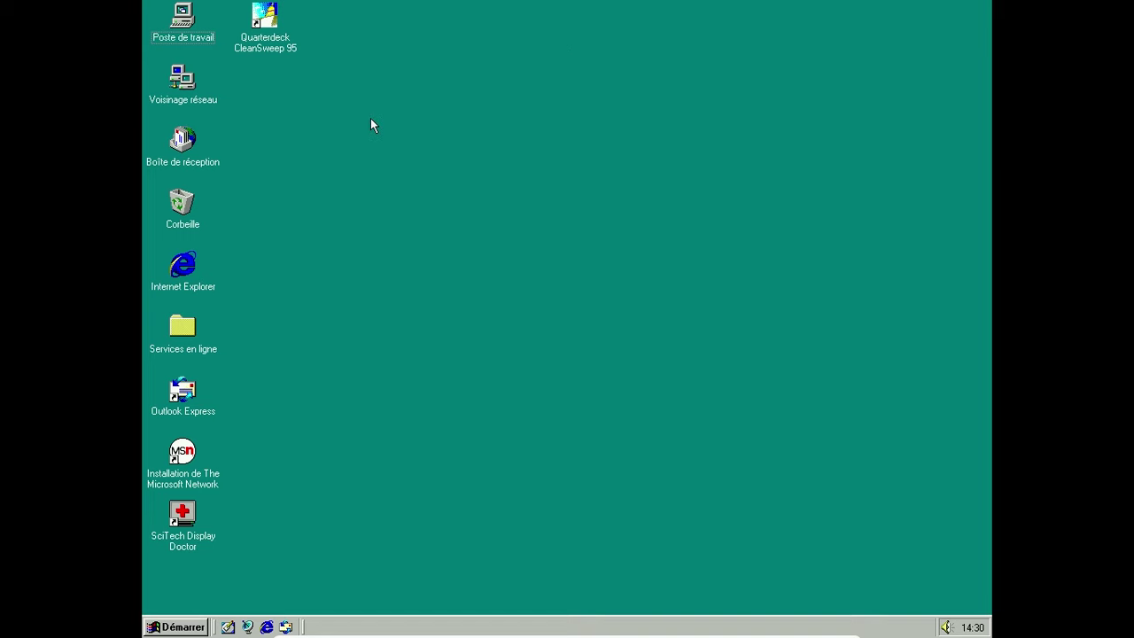
- Check the general system information in the properties of Poste de travail, and close the dialog
right_click(178, 9)
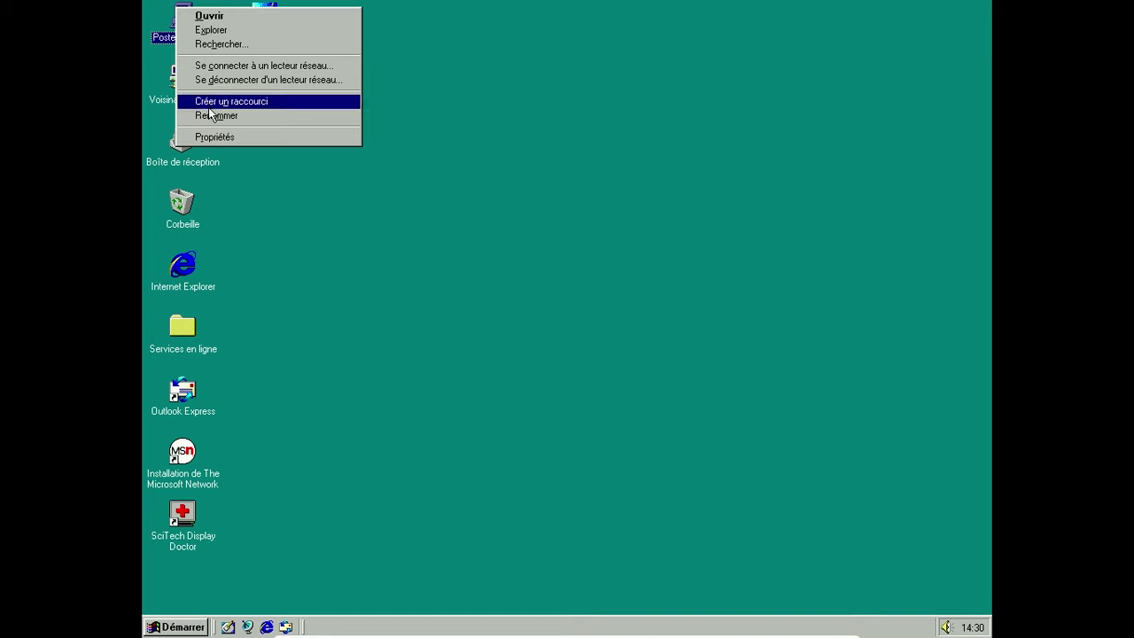
left_click(215, 135)
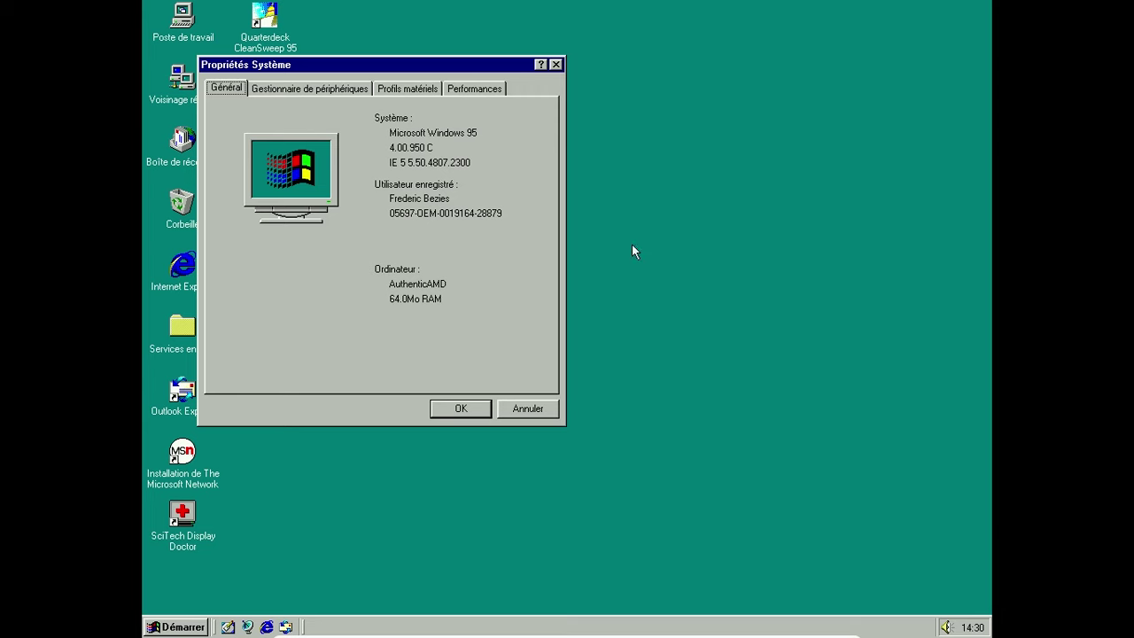
left_click(556, 65)
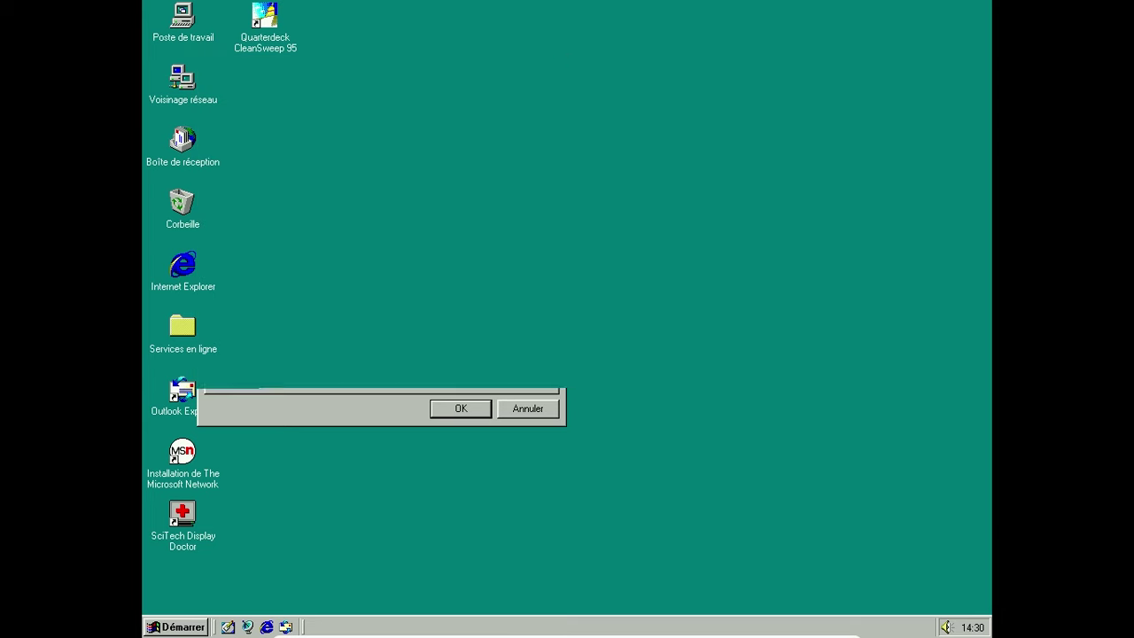
left_click(555, 65)
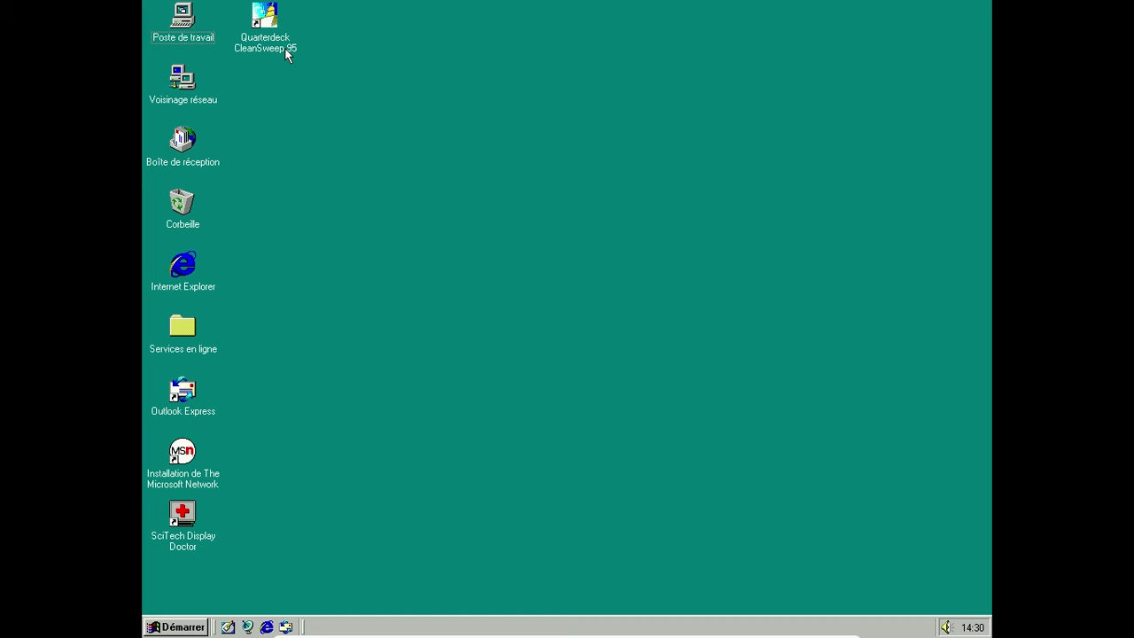
- Look through the installed program groups, including Accessoires, Quarterdeck CleanSweep 95 and Services en ligne
left_click(184, 628)
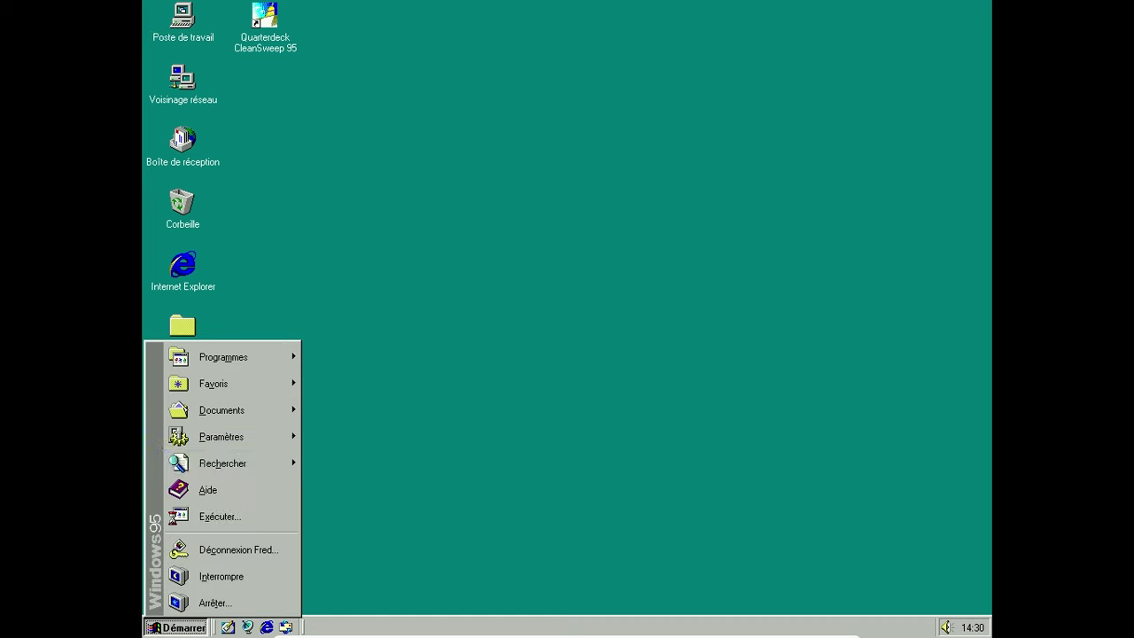
mouse_move(235, 357)
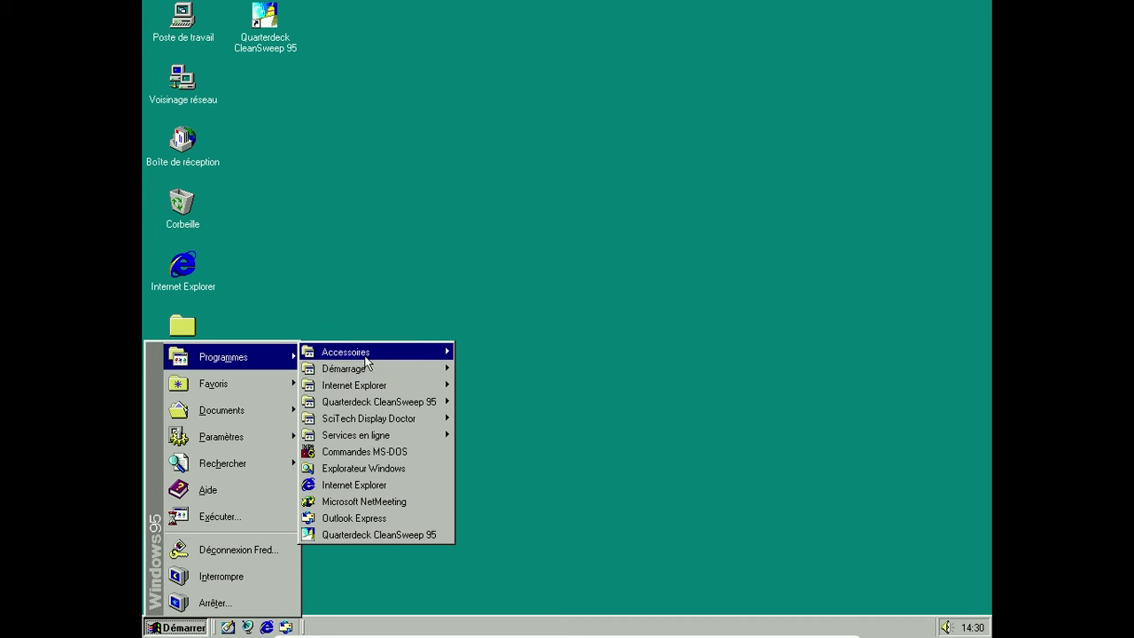
mouse_move(372, 352)
mouse_move(534, 386)
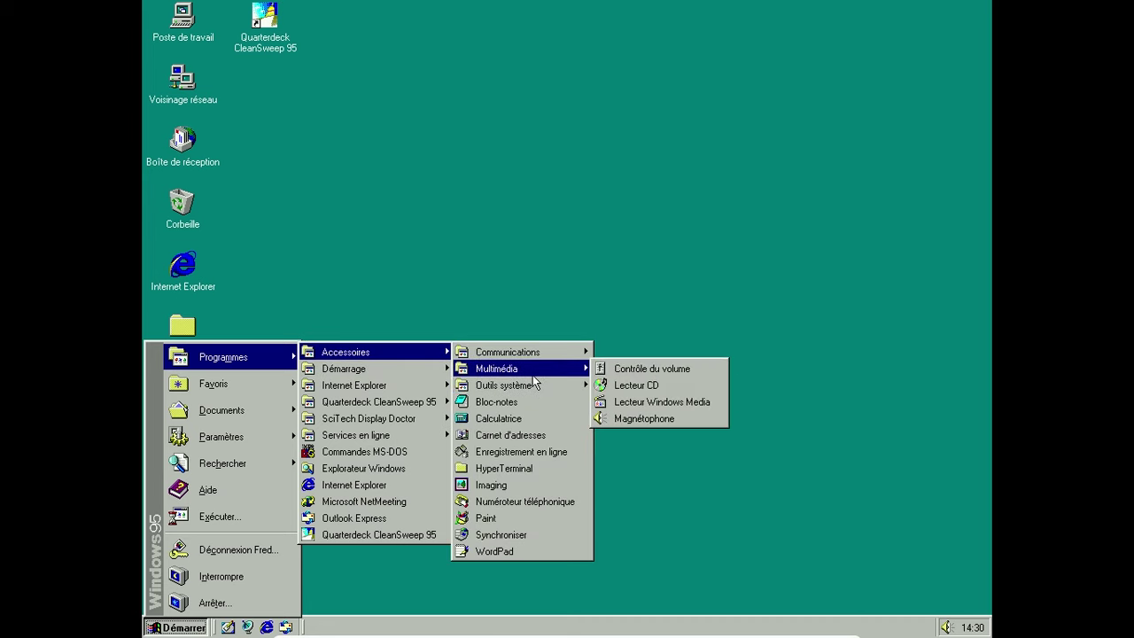
mouse_move(525, 356)
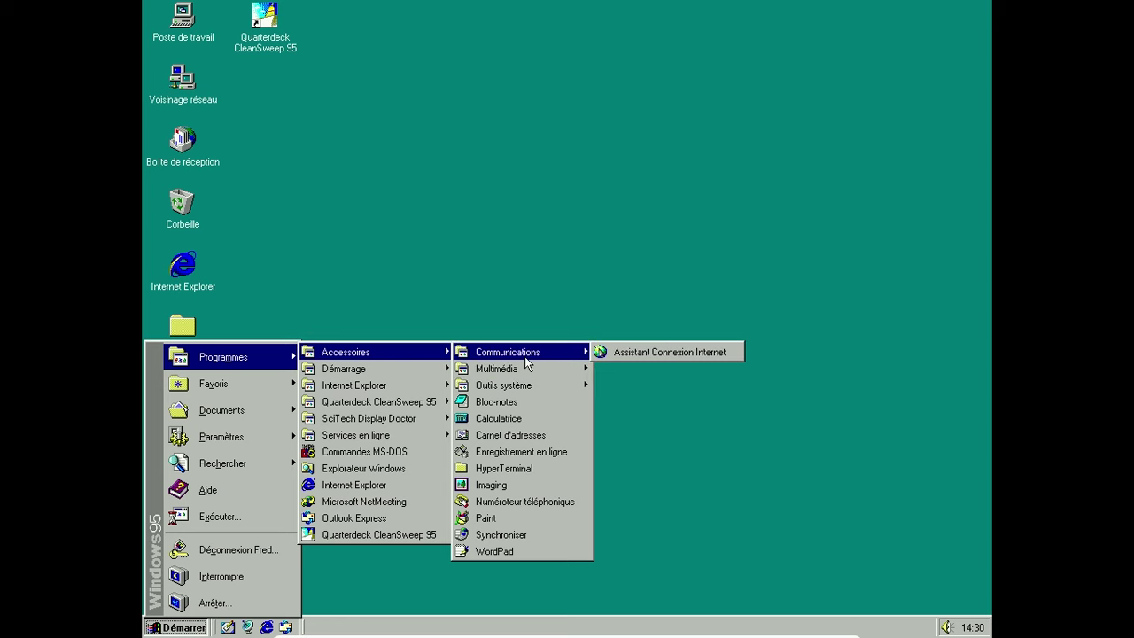
mouse_move(426, 389)
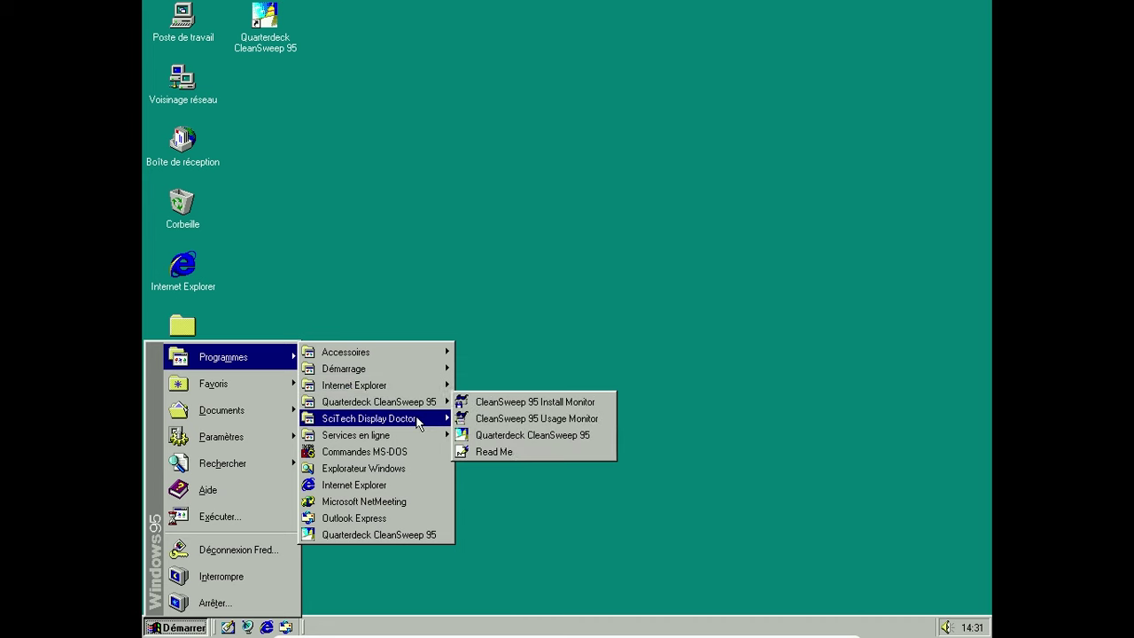
mouse_move(402, 440)
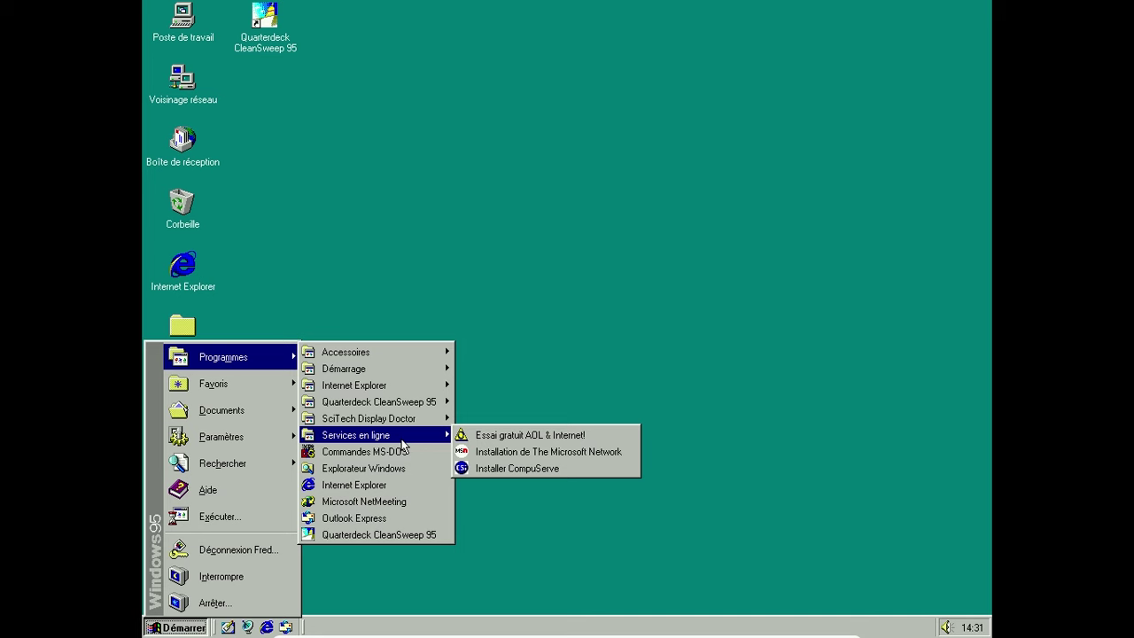
left_click(515, 110)
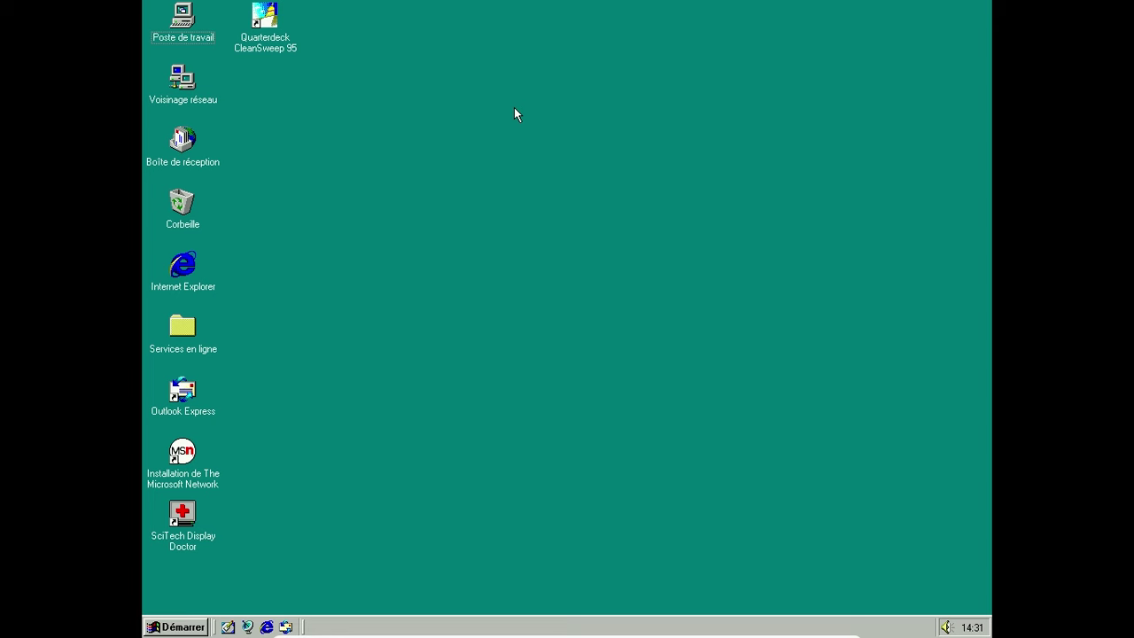
- Open Explorateur Windows and check the size of the CleanSweep folder in C:\Program Files through its properties
left_click(175, 627)
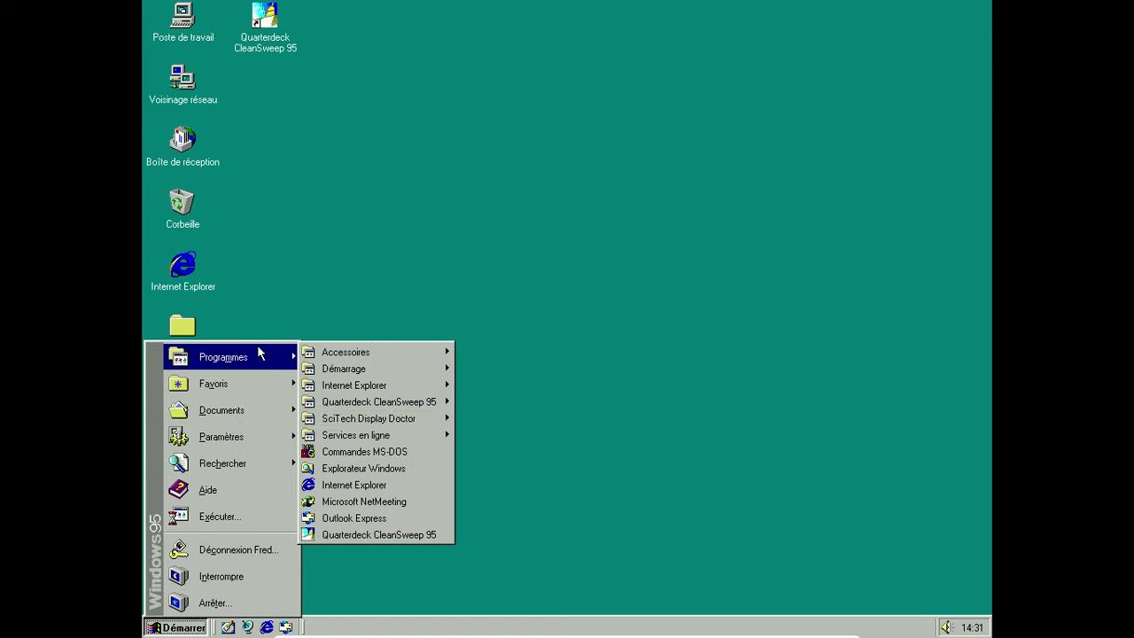
left_click(387, 467)
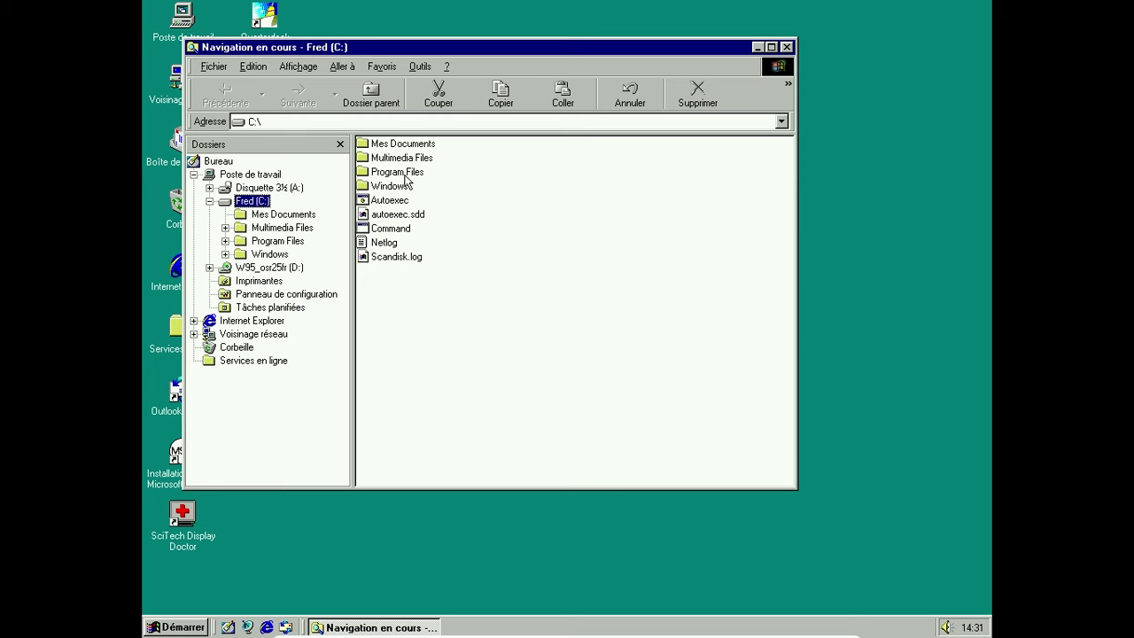
double_click(407, 174)
left_click(393, 157)
right_click(392, 156)
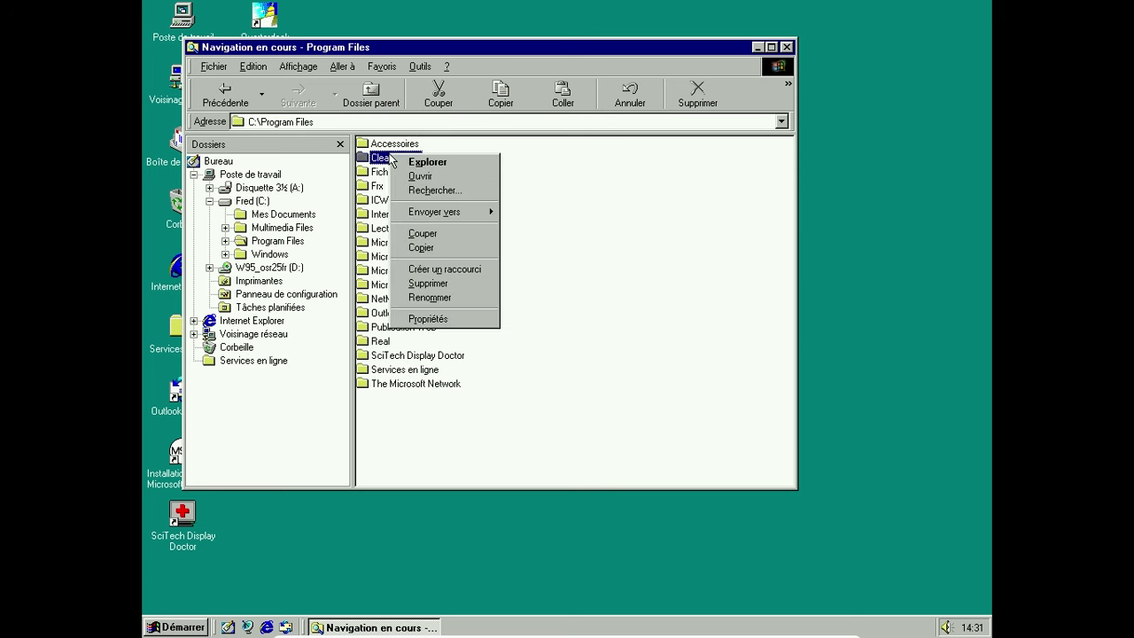
left_click(424, 319)
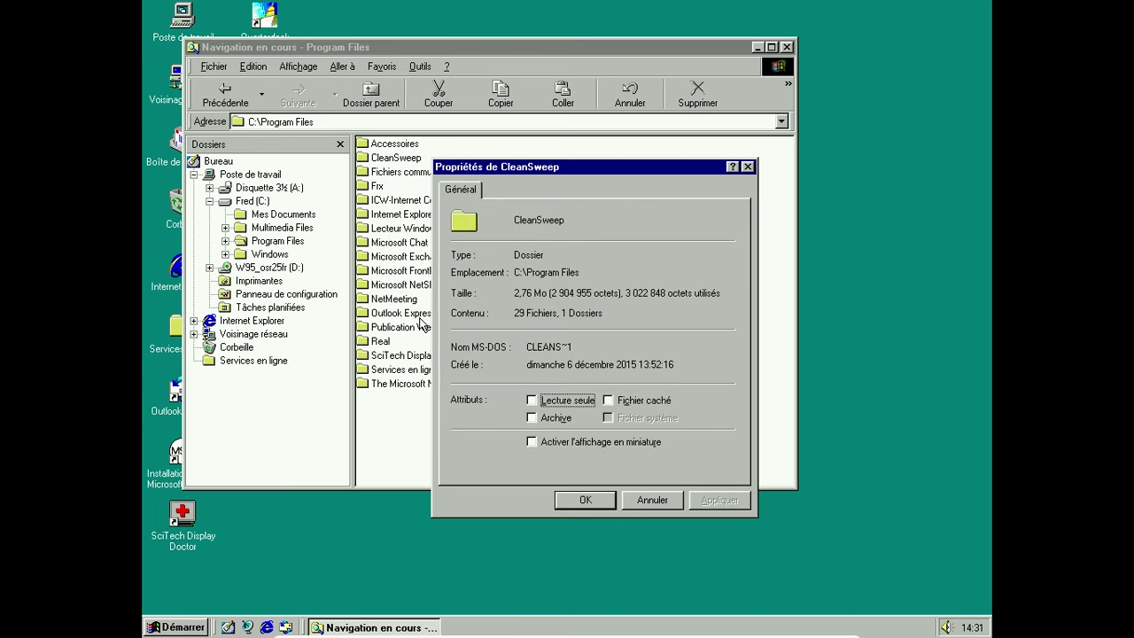
left_click(585, 500)
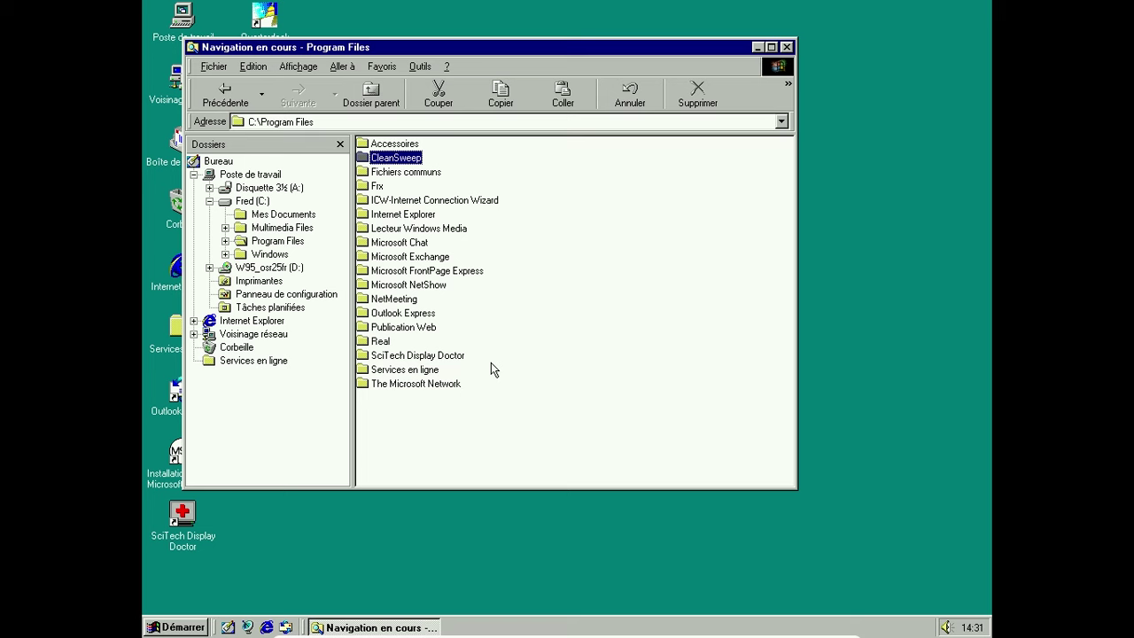
- Open the CleanSweep folder, check the version information of the Cs32 application, and close the file explorer
double_click(390, 158)
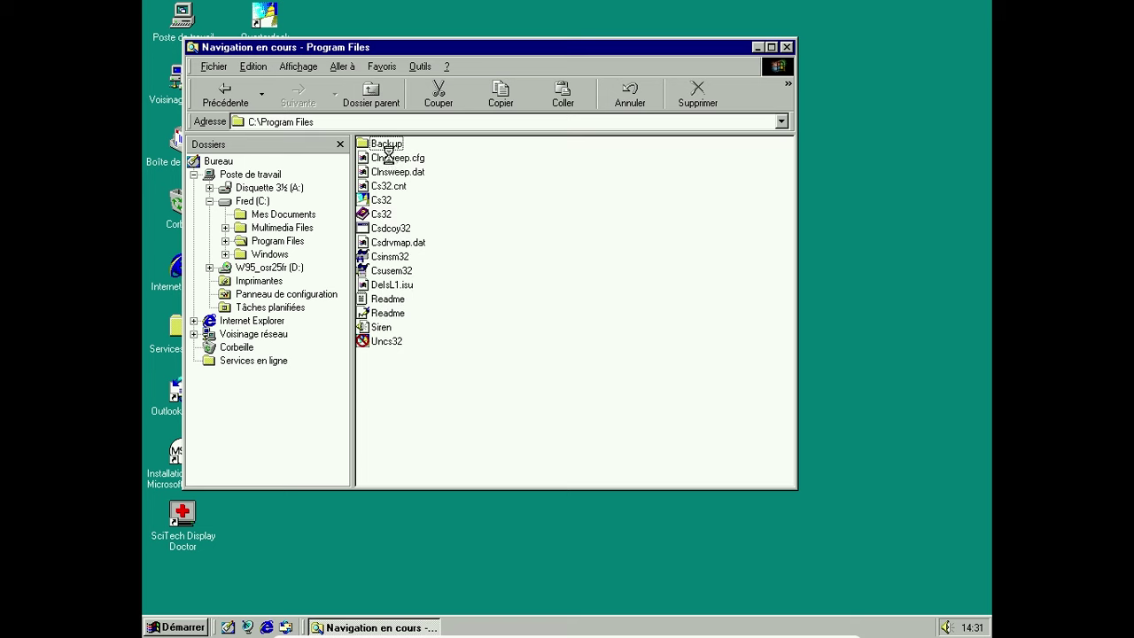
right_click(383, 204)
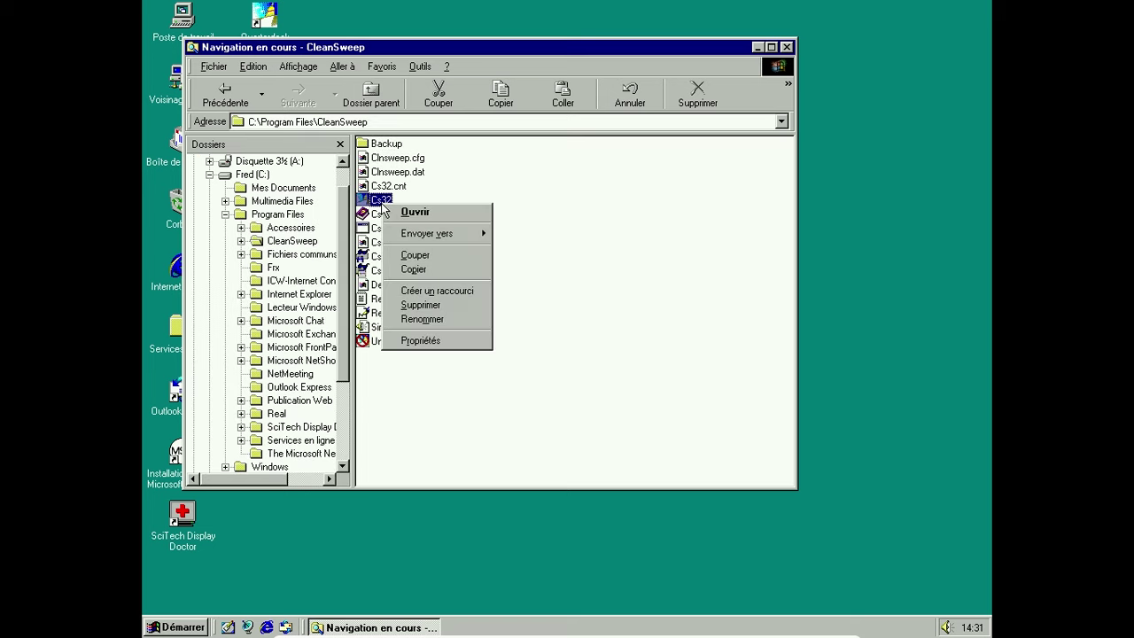
left_click(400, 342)
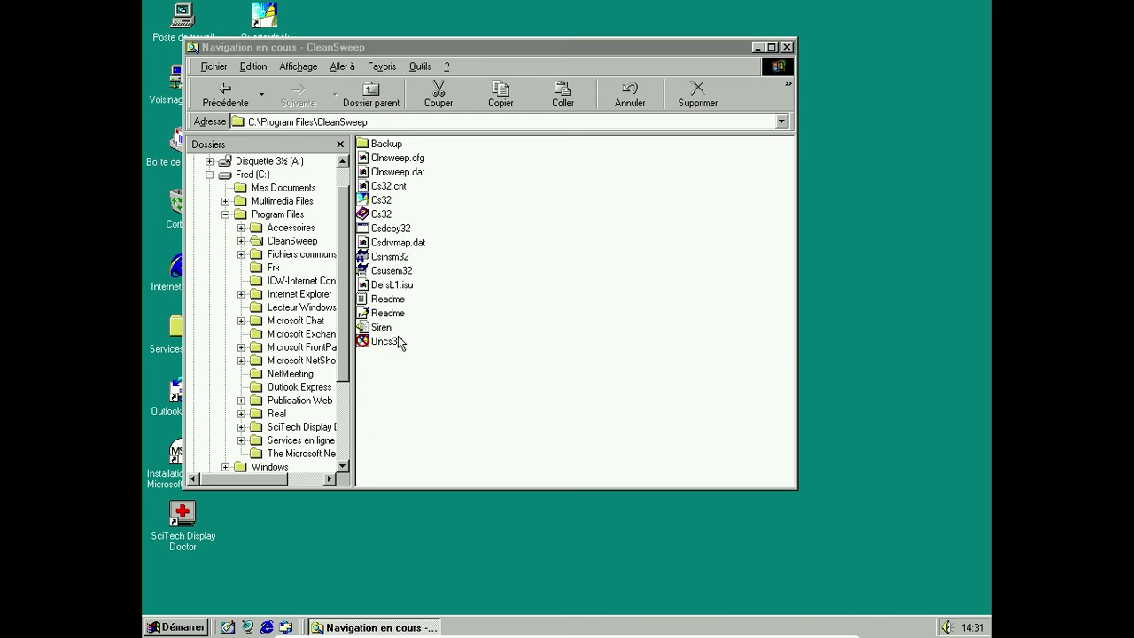
left_click(472, 233)
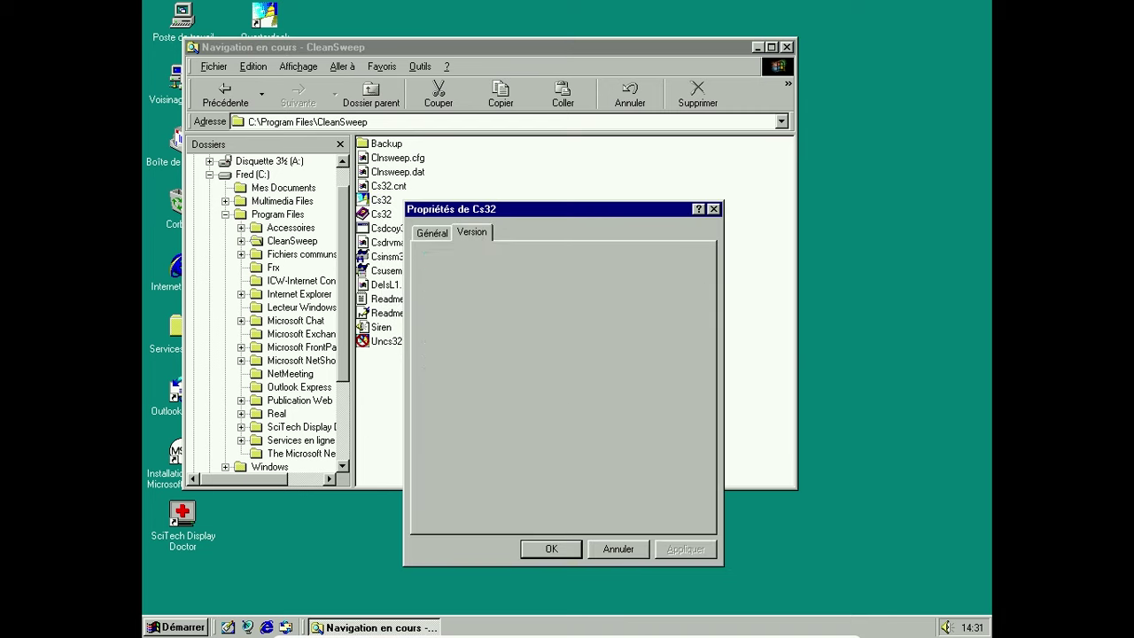
left_click(713, 209)
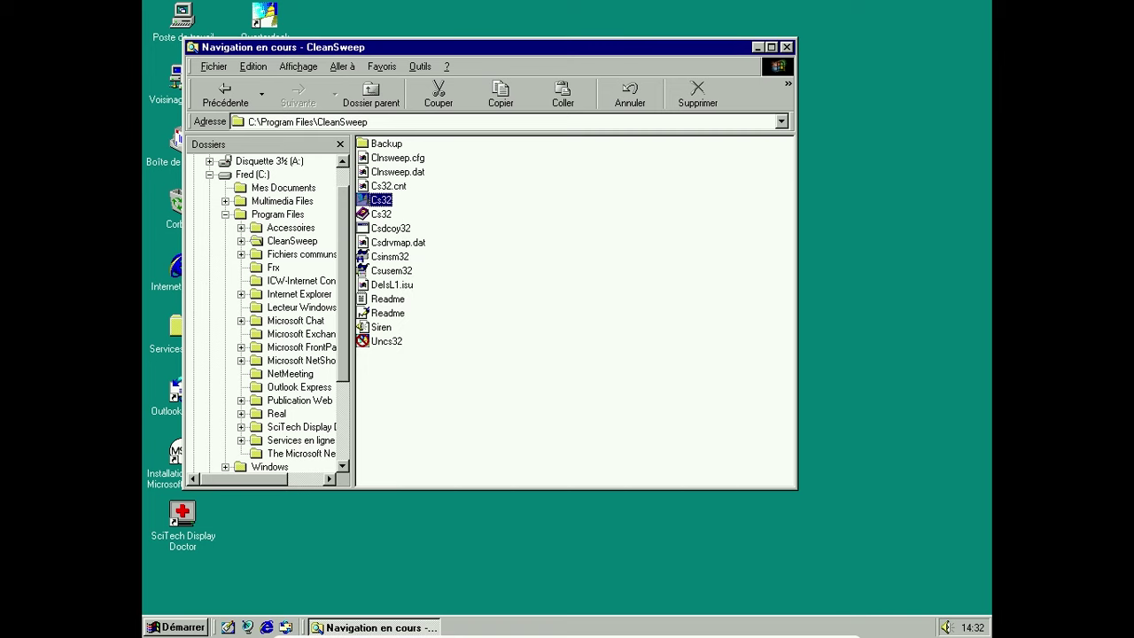
left_click(785, 47)
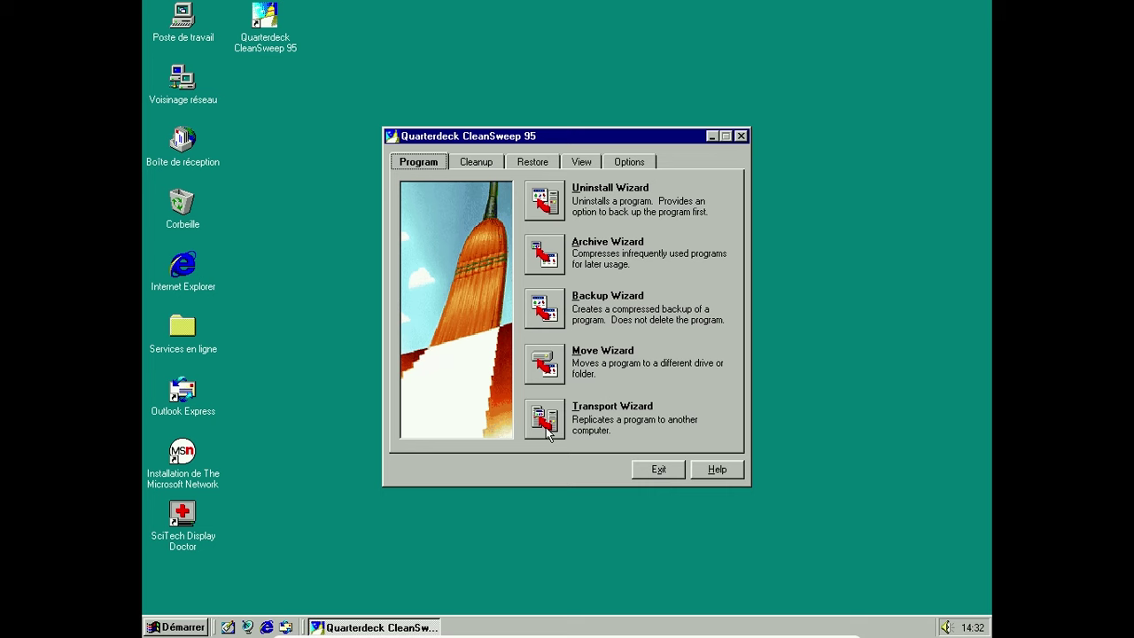
- Review the Cleanup, Restore and View tools offered by Quarterdeck CleanSweep 95
left_click(474, 162)
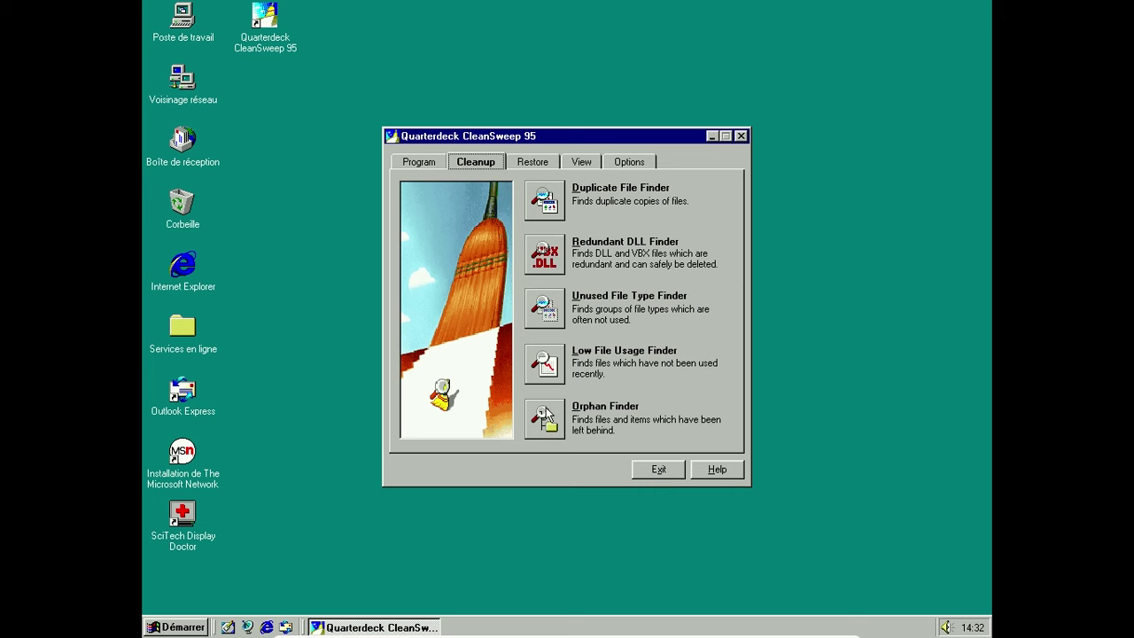
left_click(530, 163)
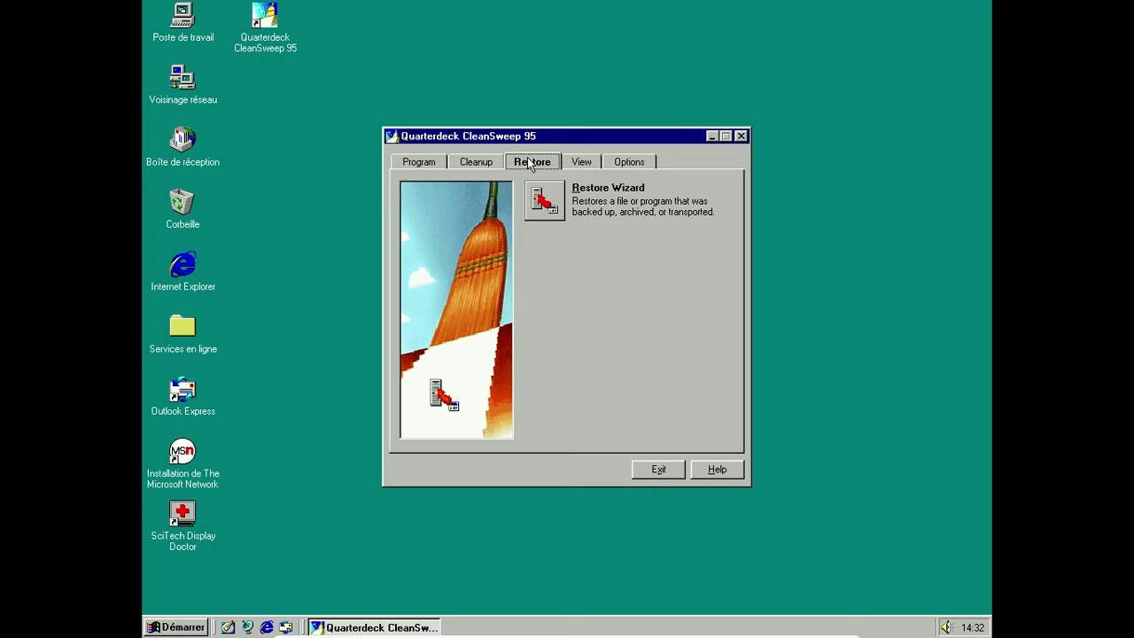
left_click(572, 166)
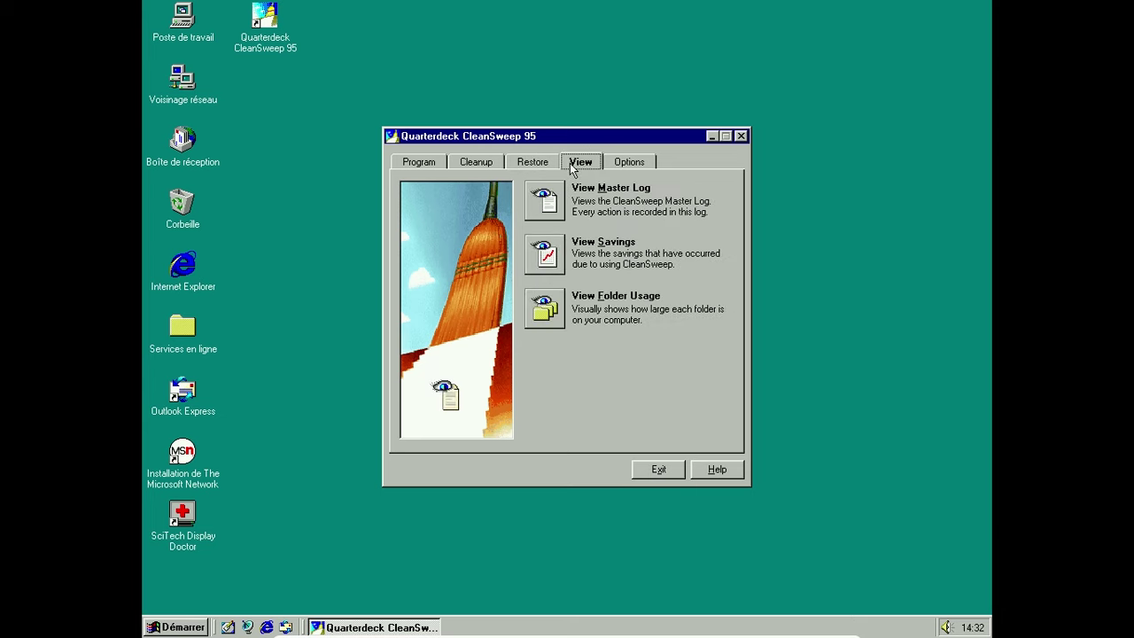
- Review the CleanSweep configuration for Usage Monitor, Install Monitor, Backup/Restore and View, and close it without changes
left_click(620, 164)
left_click(540, 202)
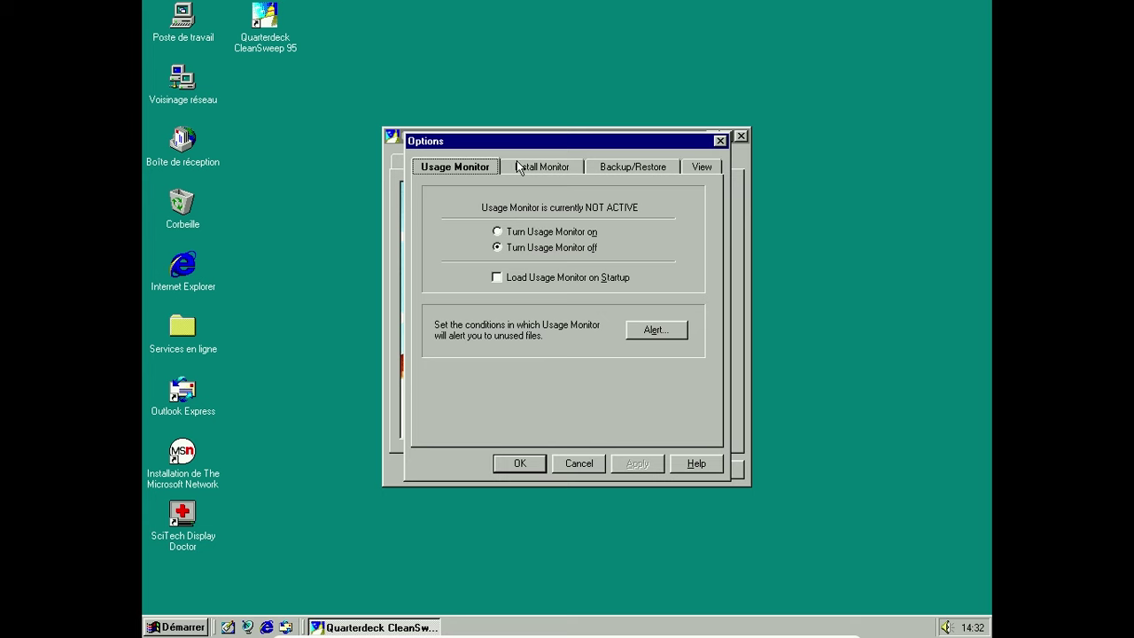
left_click(519, 168)
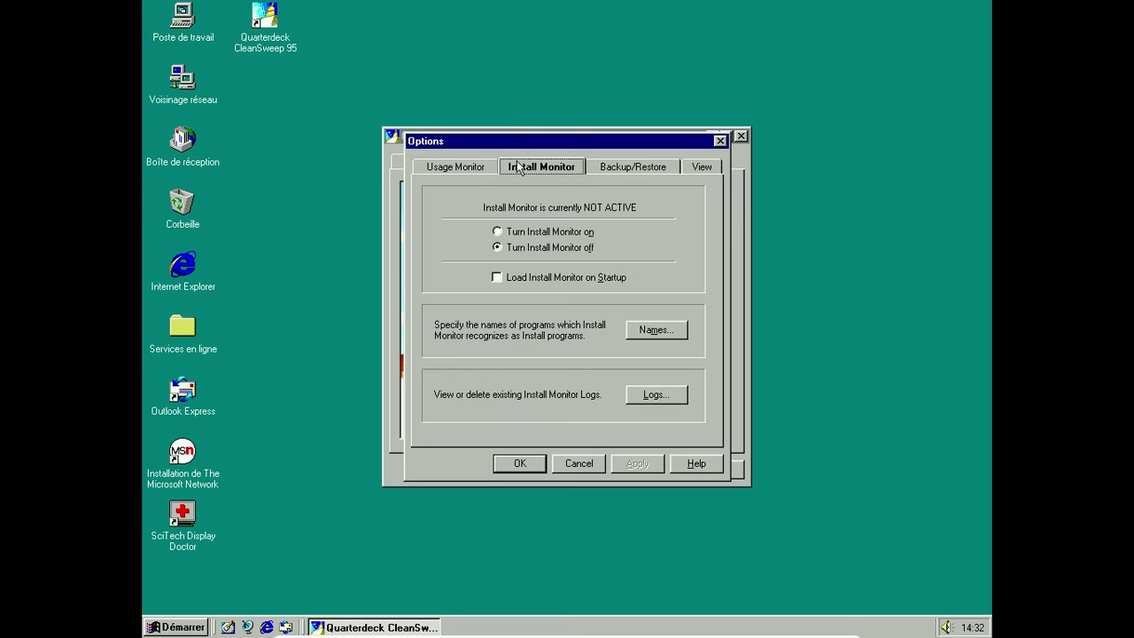
left_click(602, 169)
left_click(695, 167)
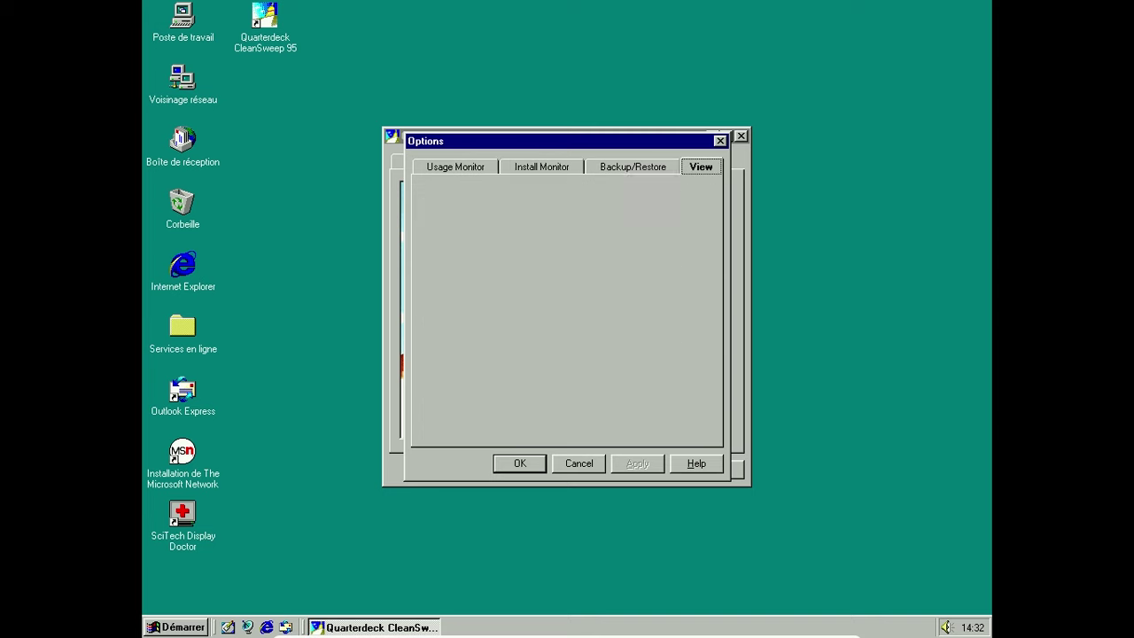
left_click(721, 140)
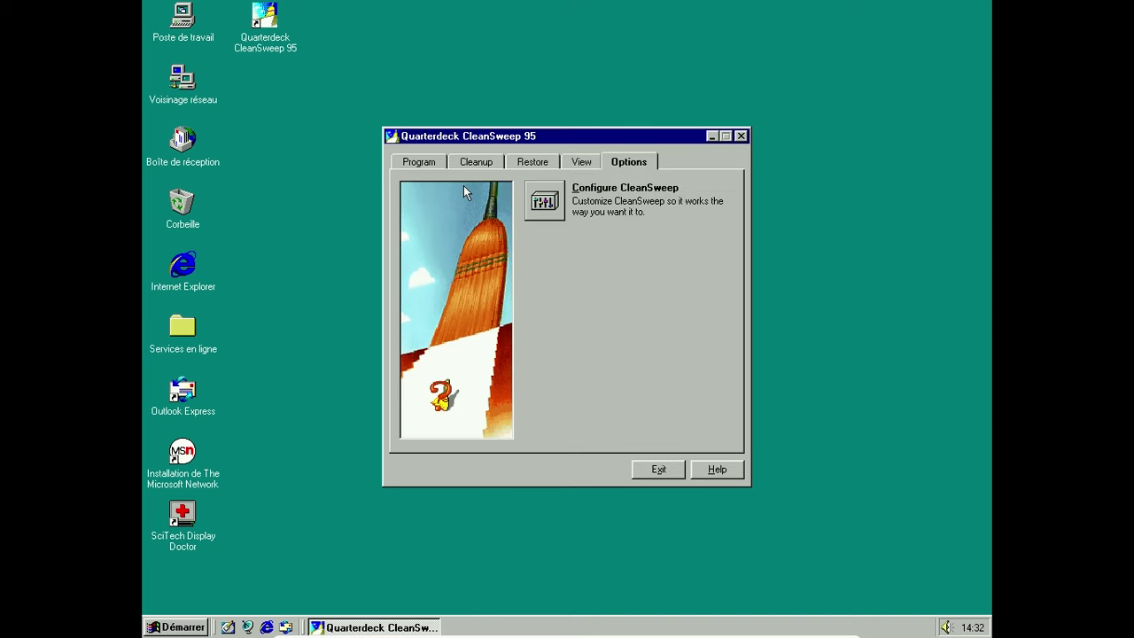
- Start the Uninstall Wizard and select the program Essai gratuit AOL & Internet! from Services en ligne in the Programmes group
left_click(423, 161)
left_click(544, 200)
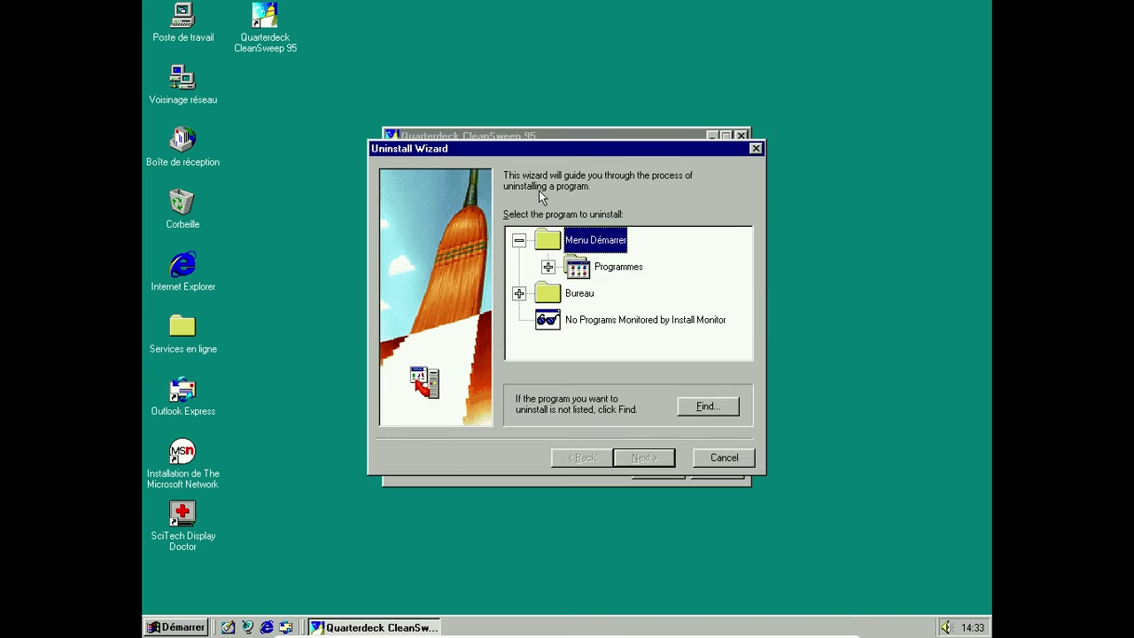
left_click(547, 267)
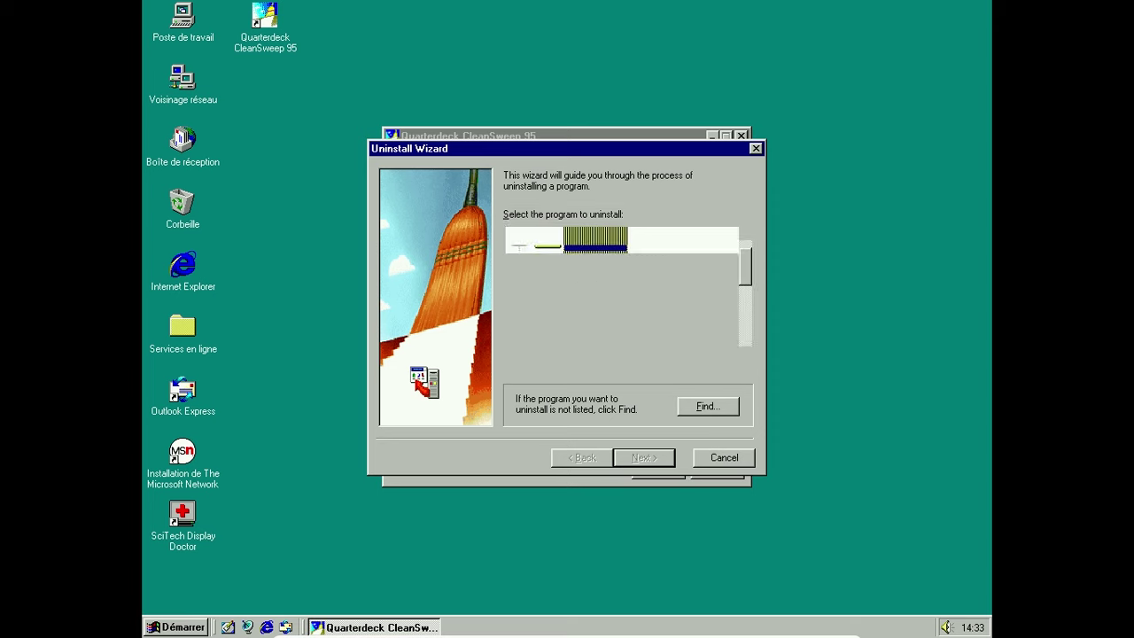
left_click_drag(744, 271, 746, 295)
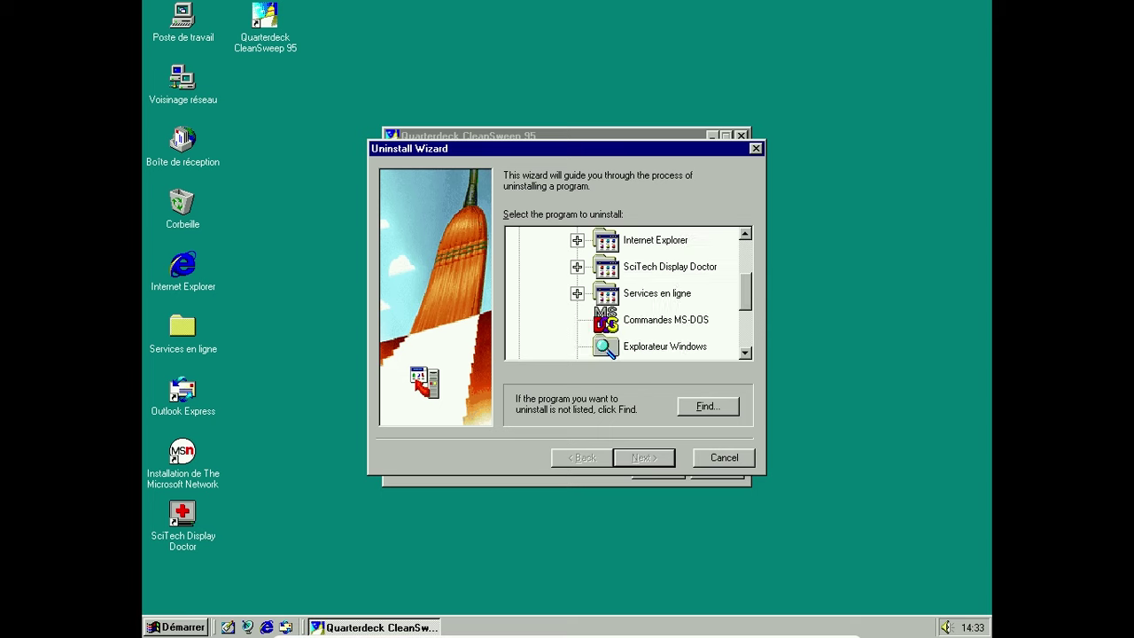
left_click(577, 293)
left_click(670, 271)
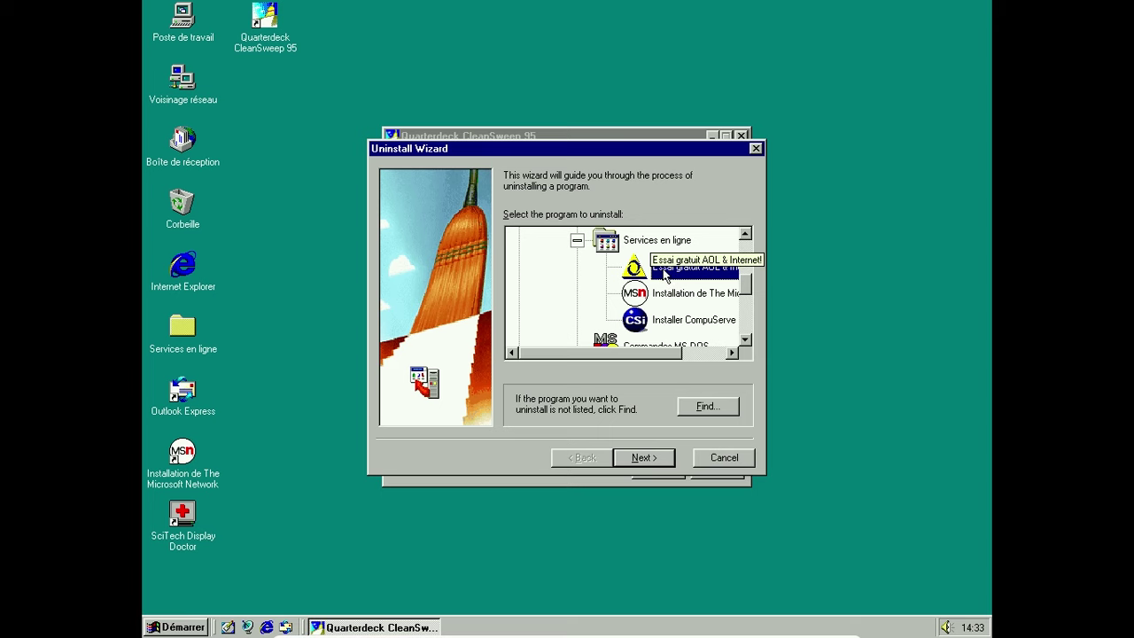
- Uninstall the selected AOL trial without a backup and without confirming the deletion of each item, and close the wizard
left_click(644, 457)
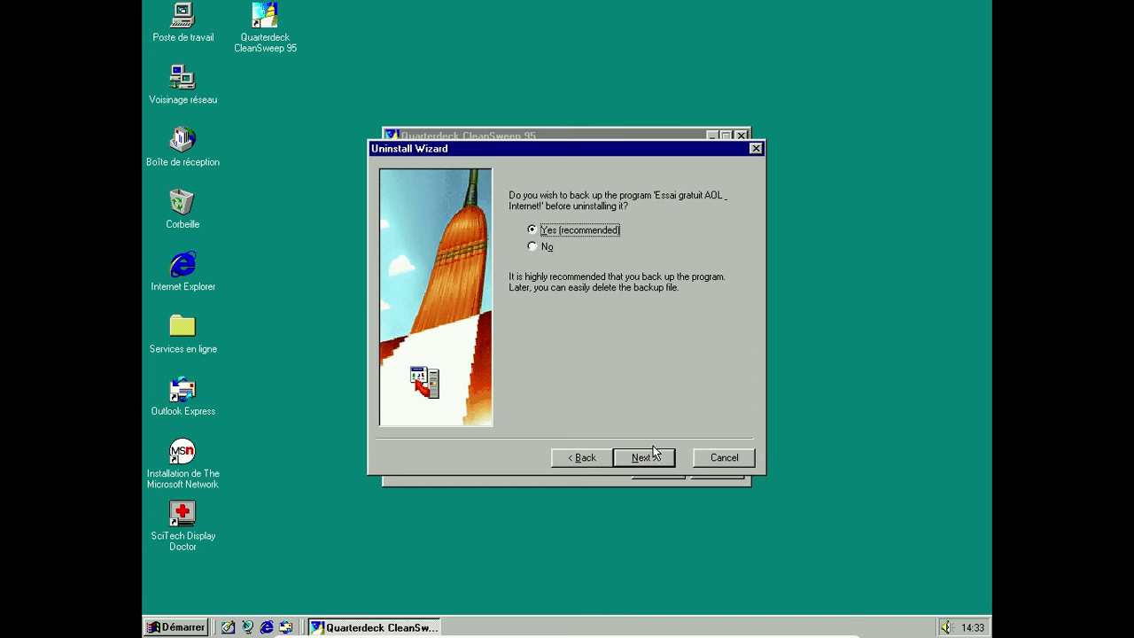
left_click(546, 247)
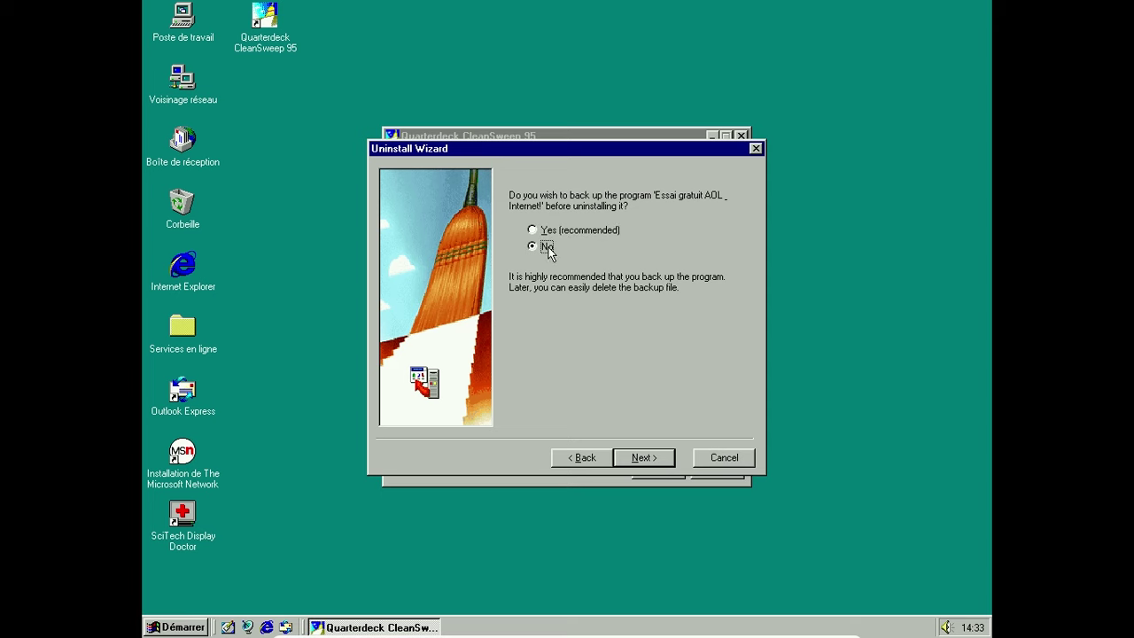
left_click(630, 460)
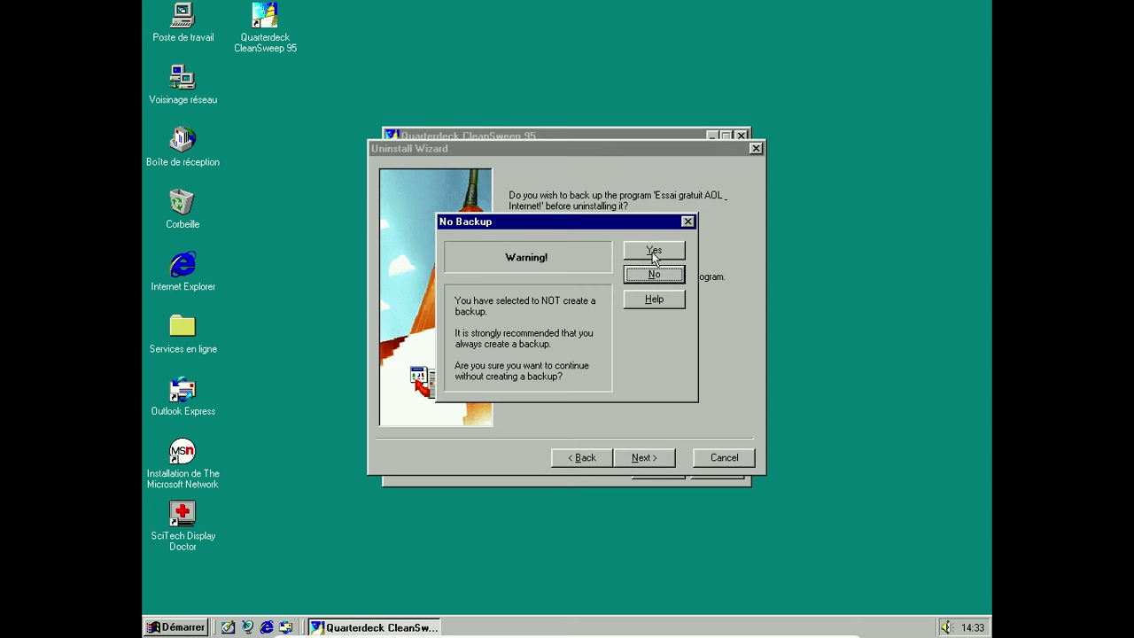
left_click(654, 252)
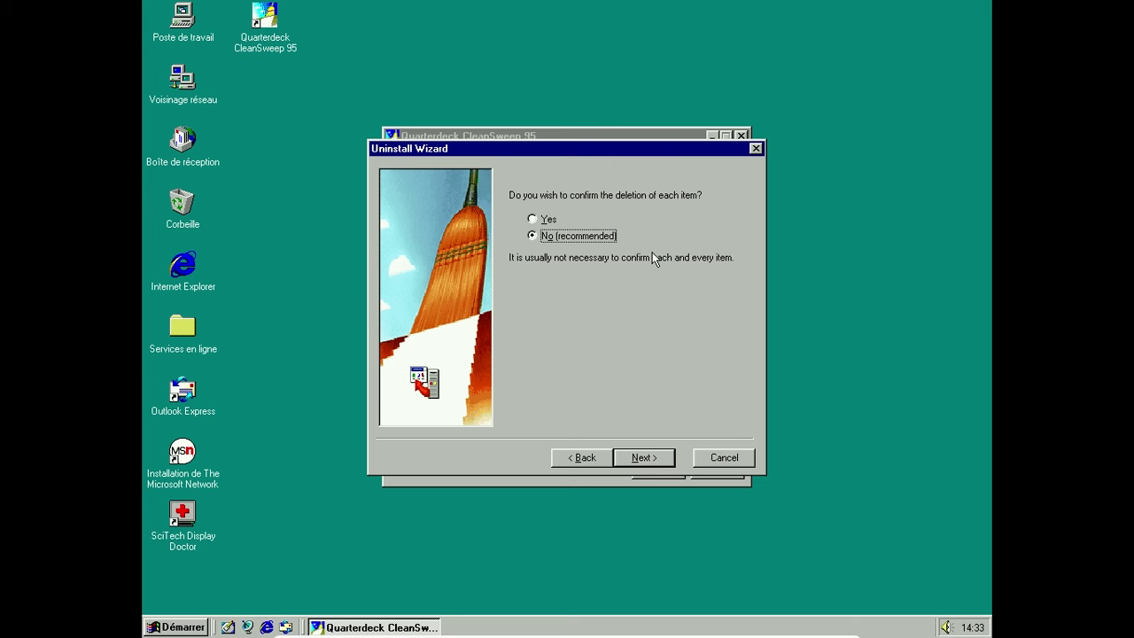
left_click(666, 457)
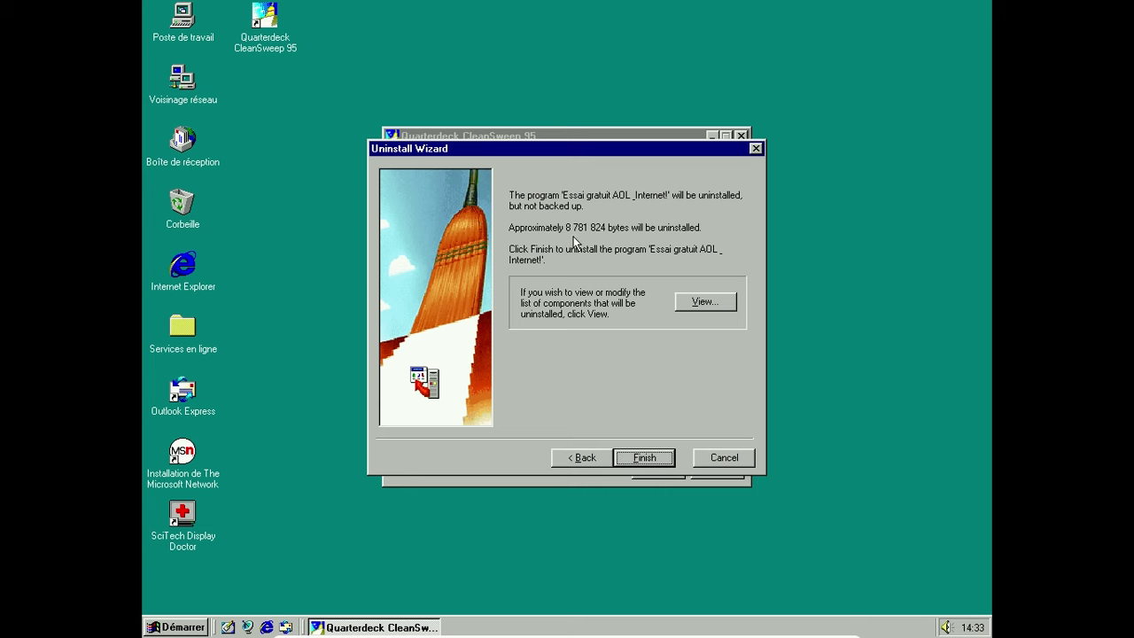
left_click(644, 456)
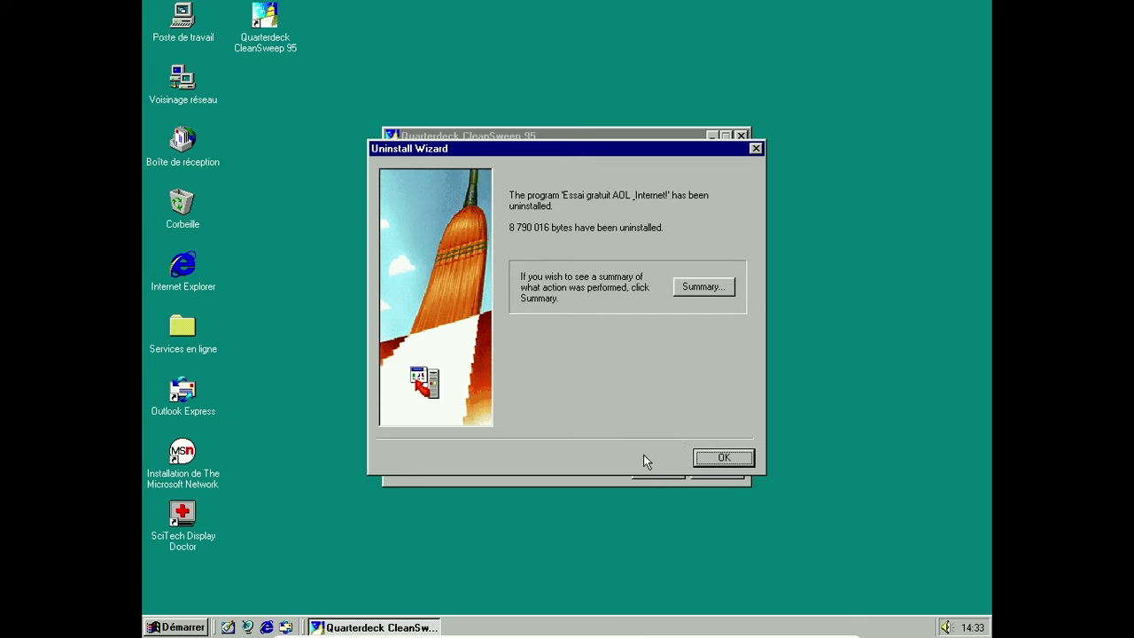
left_click(713, 458)
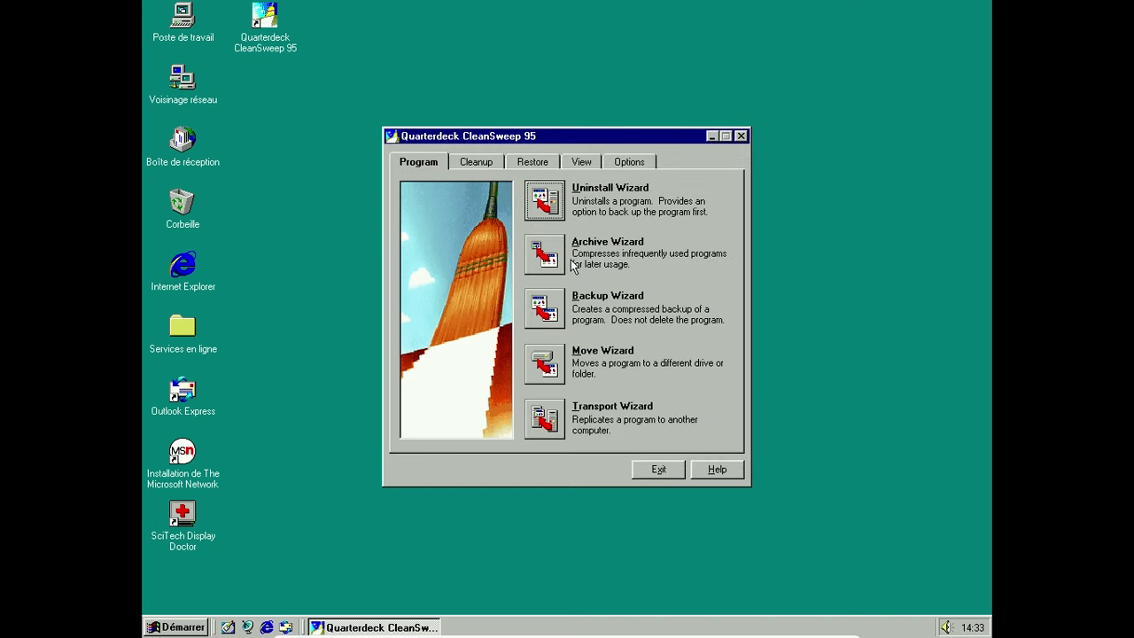
- Start the Archive Wizard and select Lecteur Windows Media from the Multimédia group under Accessoires
left_click(546, 255)
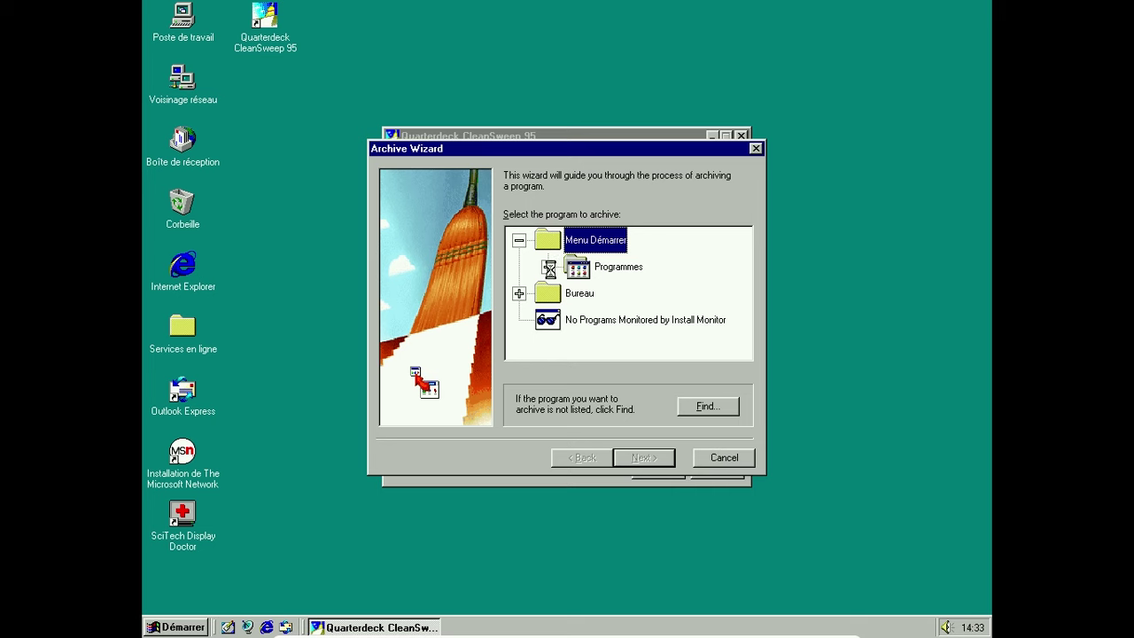
left_click(548, 266)
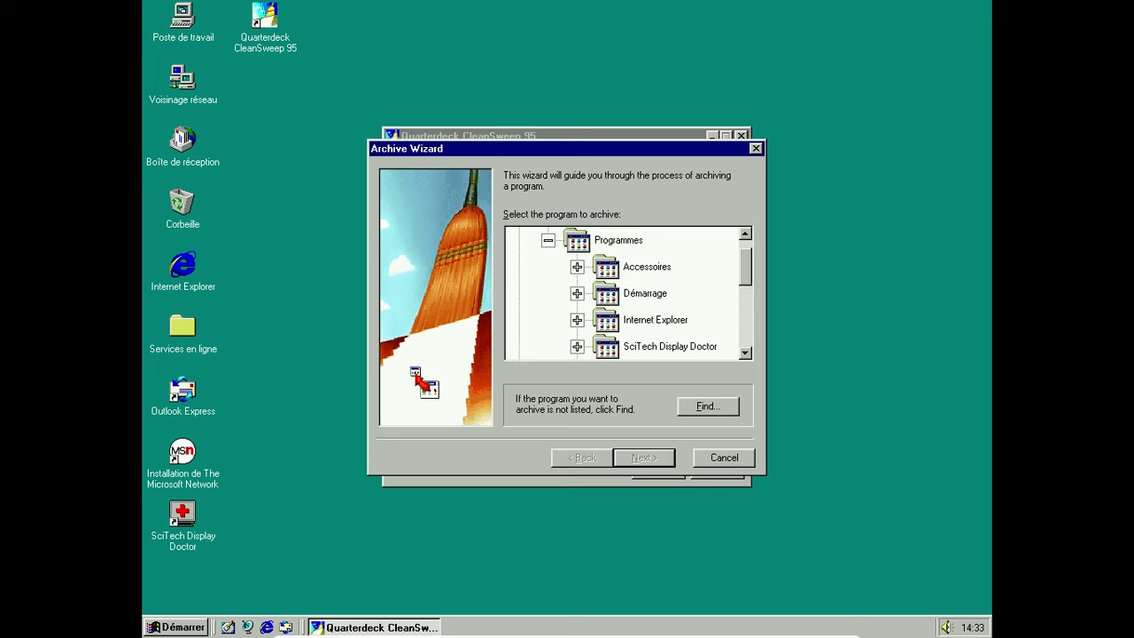
left_click(577, 267)
left_click(606, 293)
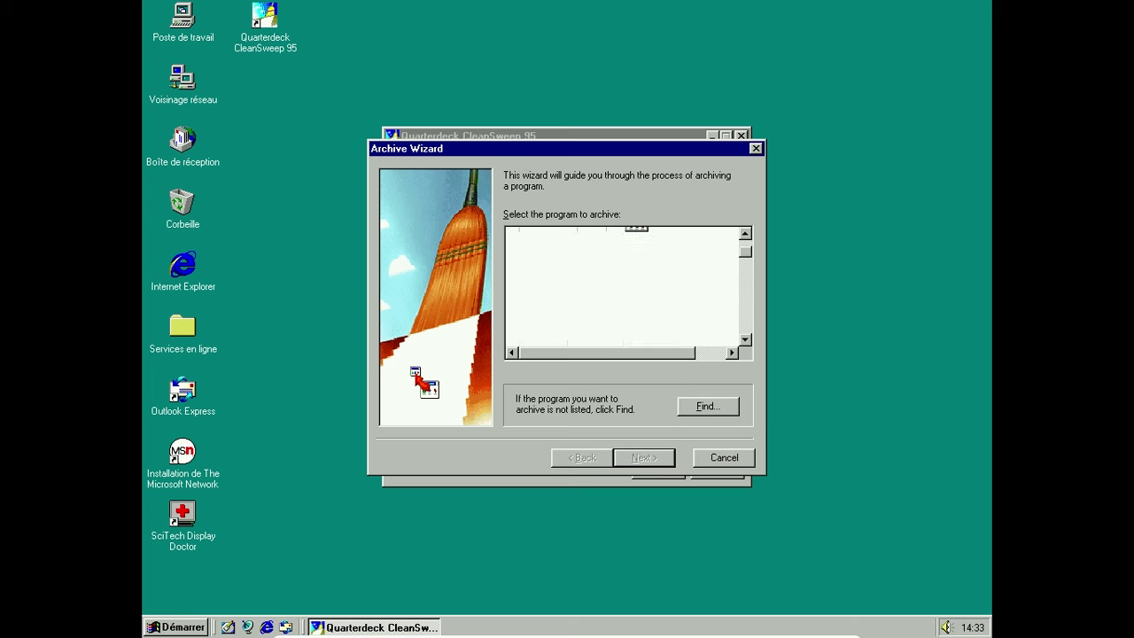
left_click(716, 323)
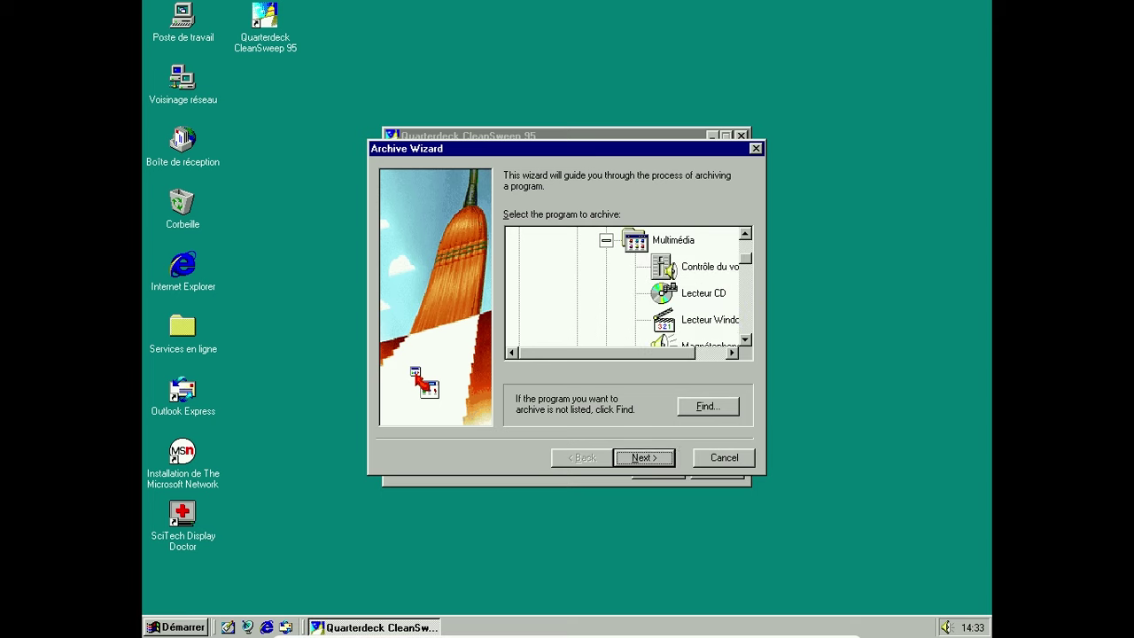
- Archive Lecteur Windows Media to the folder C:\Program Files\CleanSweep\Backup and close the wizard
left_click(657, 463)
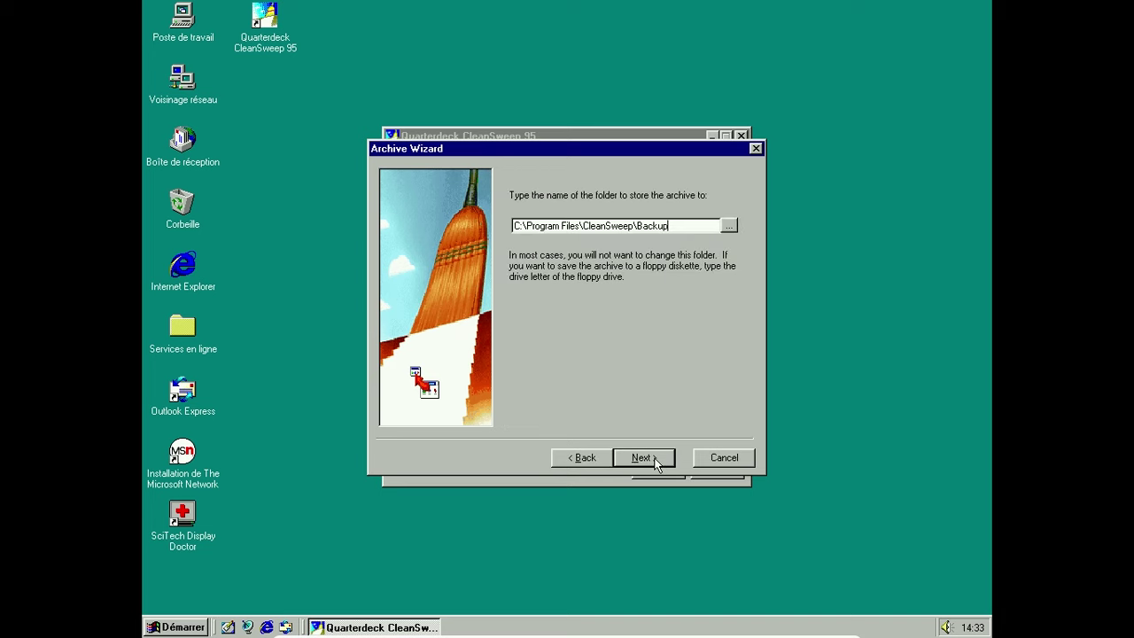
left_click(656, 461)
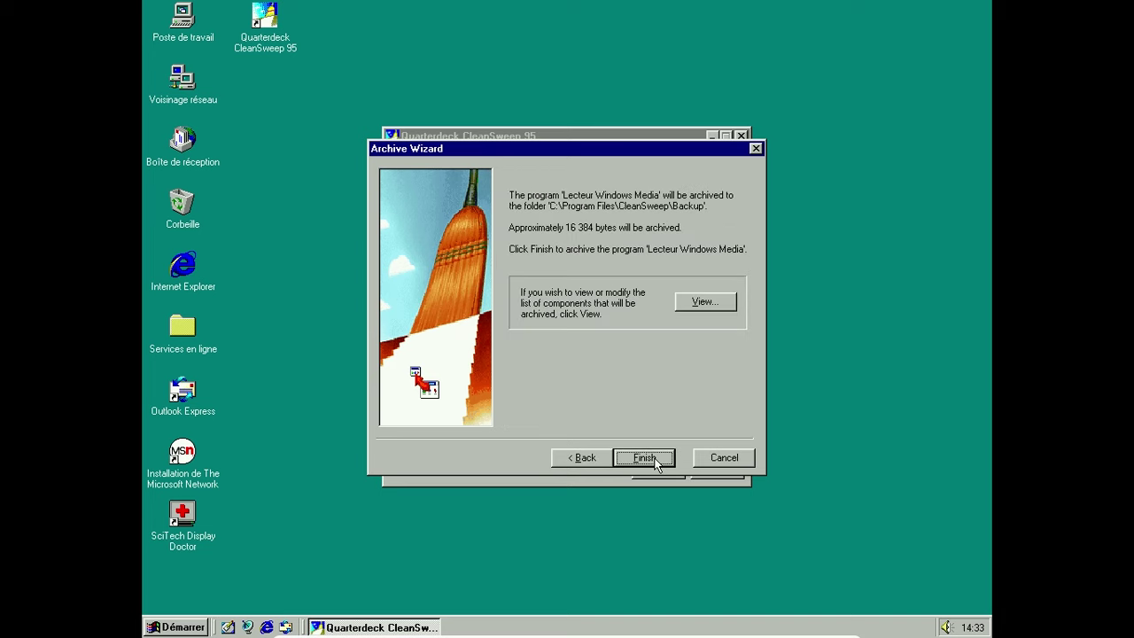
left_click(656, 461)
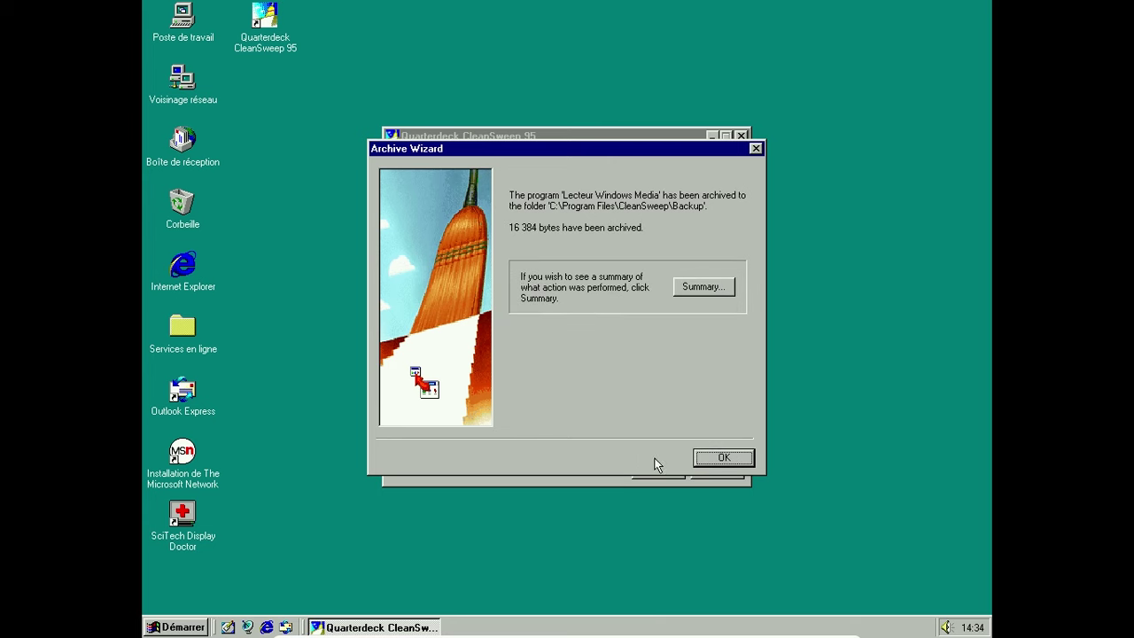
left_click(713, 459)
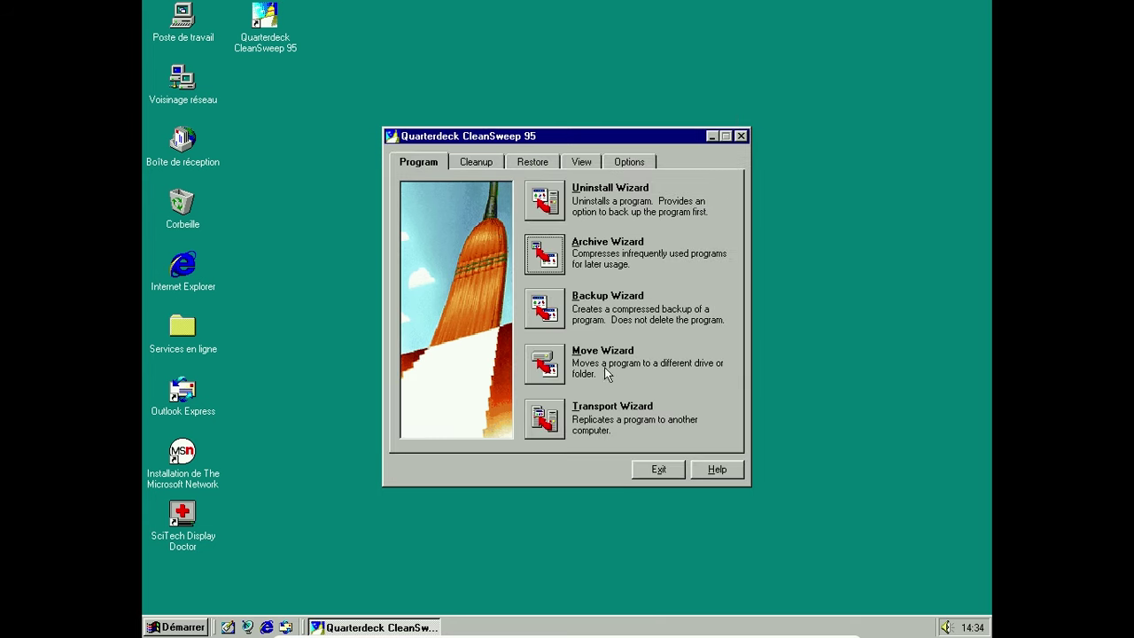
- Run the Orphan Finder on drive C, examine the list of orphan DLLs, and close it without cleaning anything
left_click(467, 166)
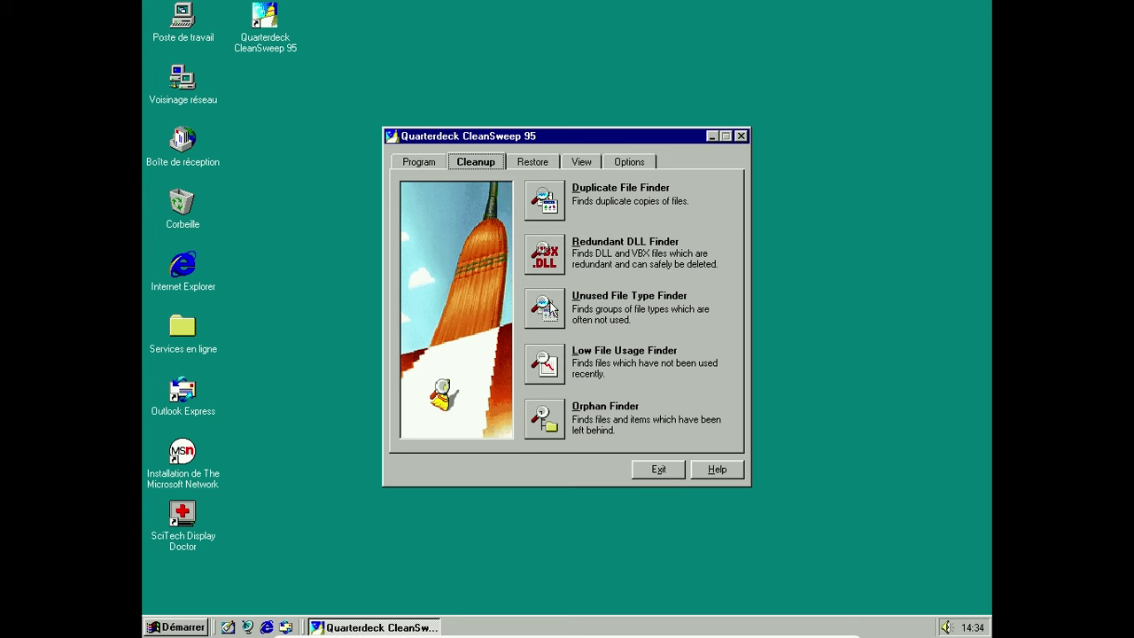
left_click(555, 412)
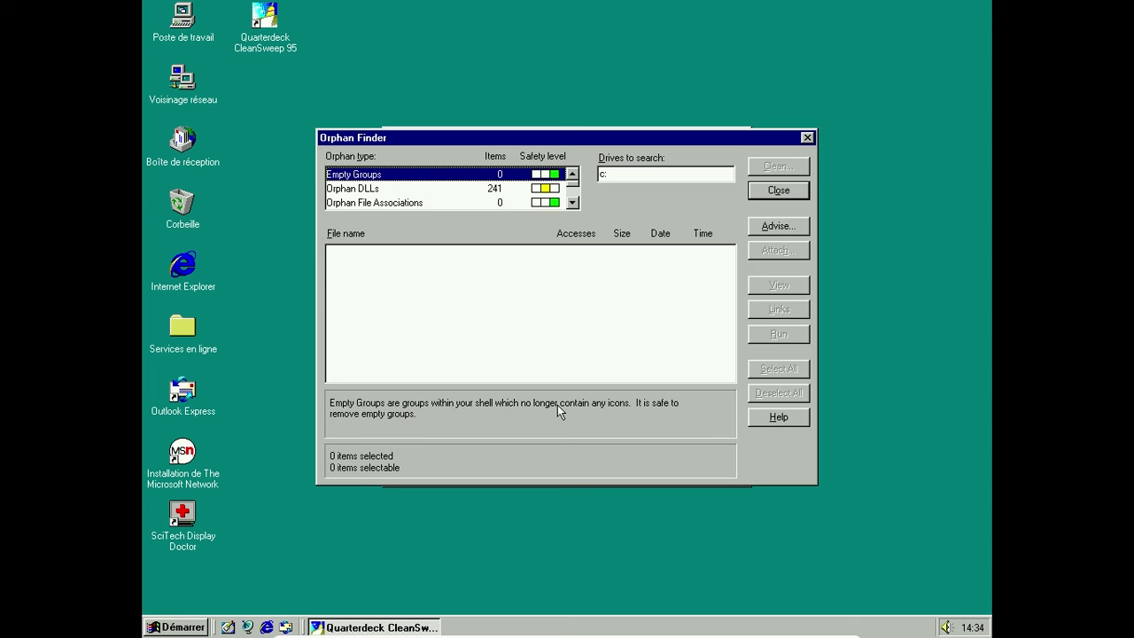
left_click(408, 194)
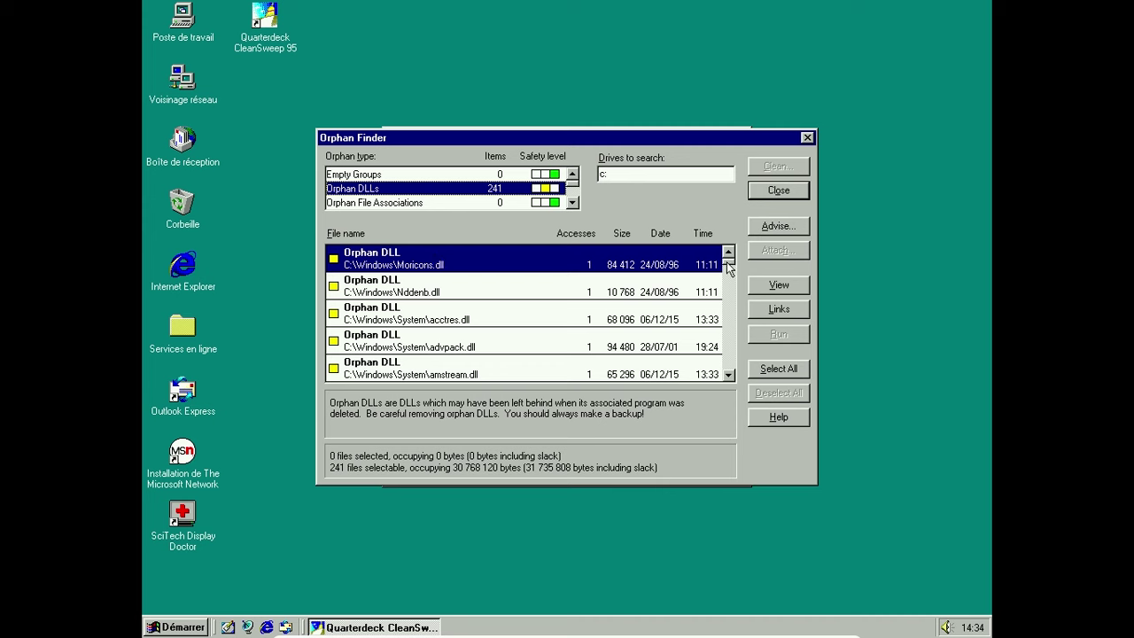
left_click_drag(728, 266, 802, 194)
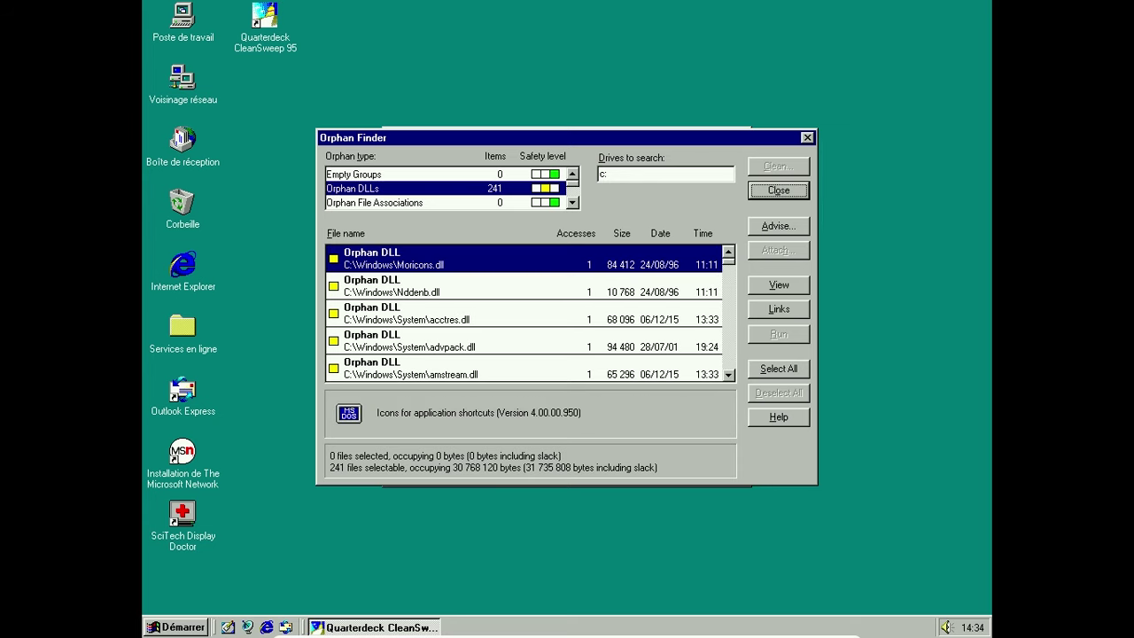
left_click(802, 195)
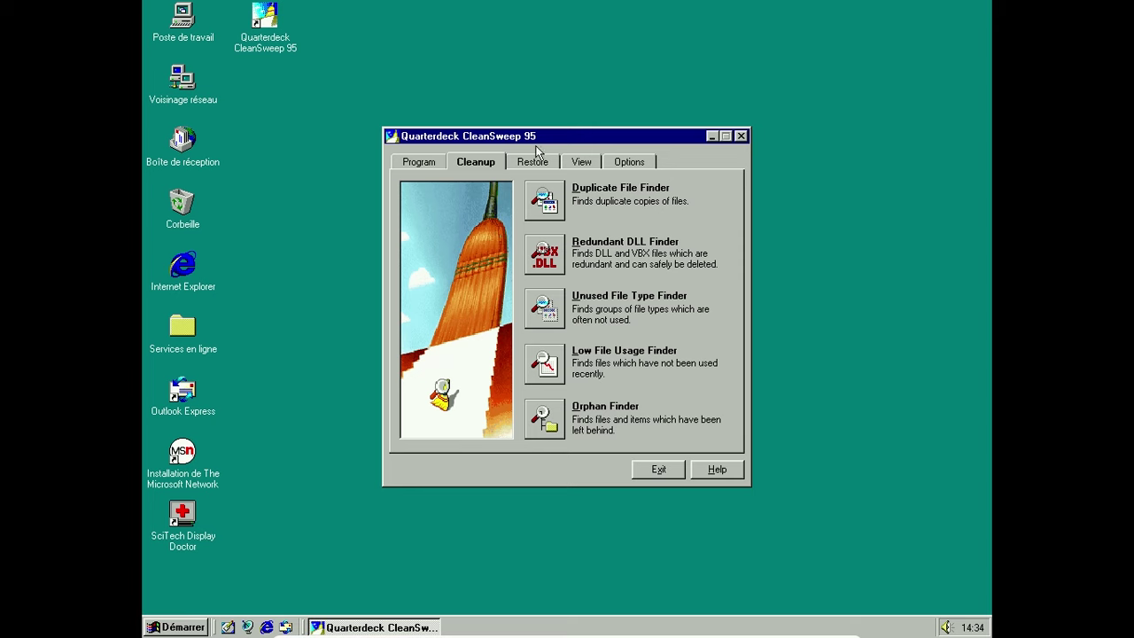
- Check which programs the Move Wizard offers for moving, and cancel the wizard
left_click(432, 166)
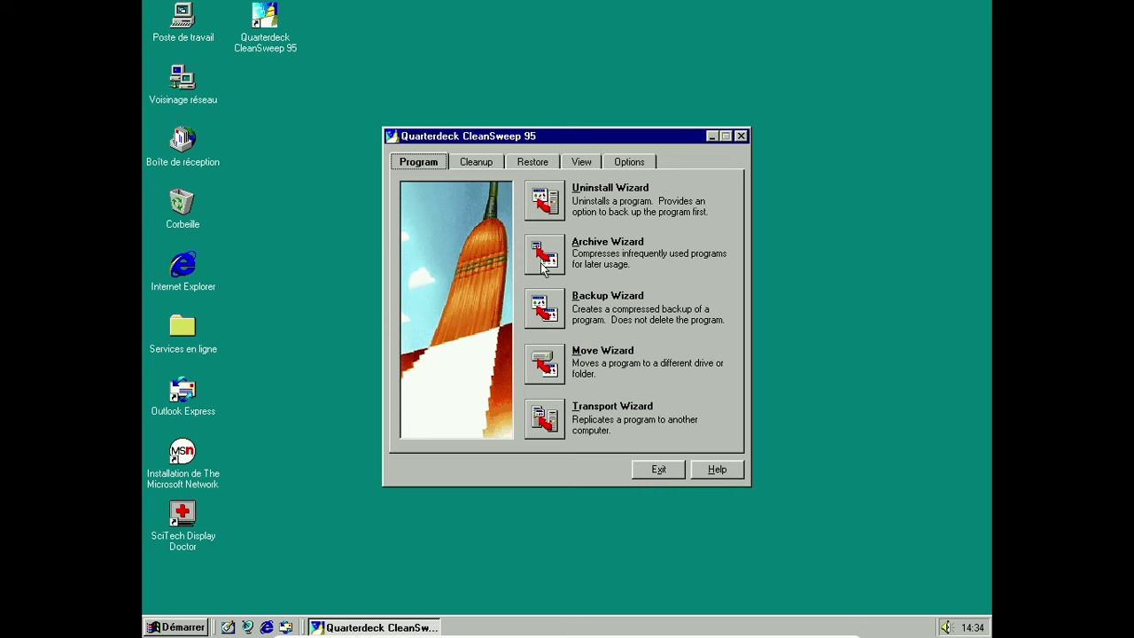
left_click(551, 365)
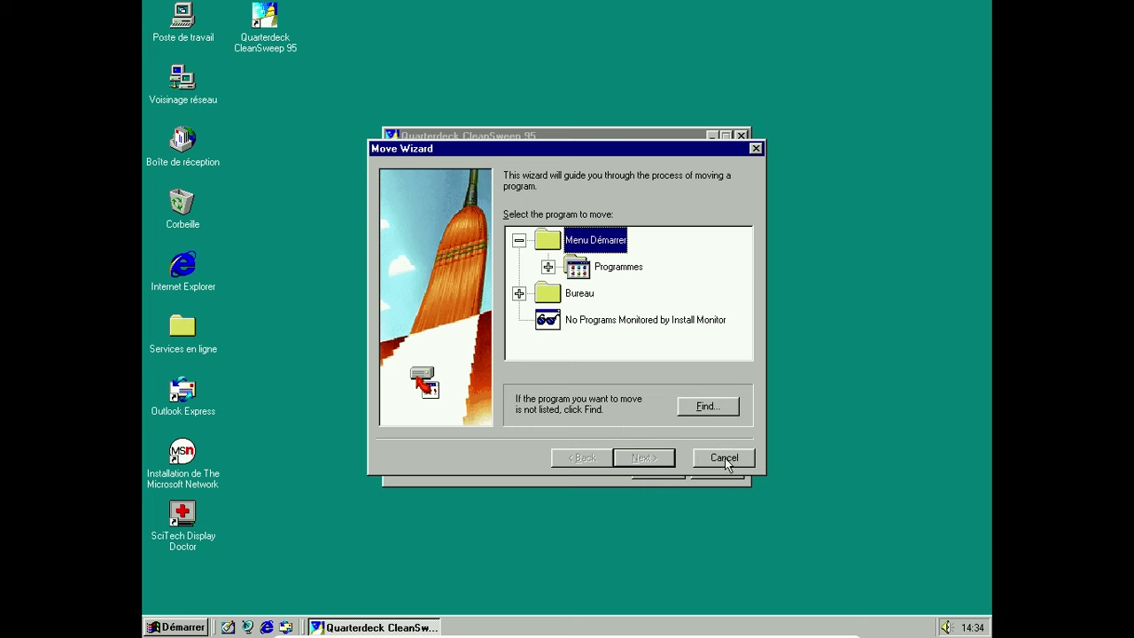
left_click(724, 459)
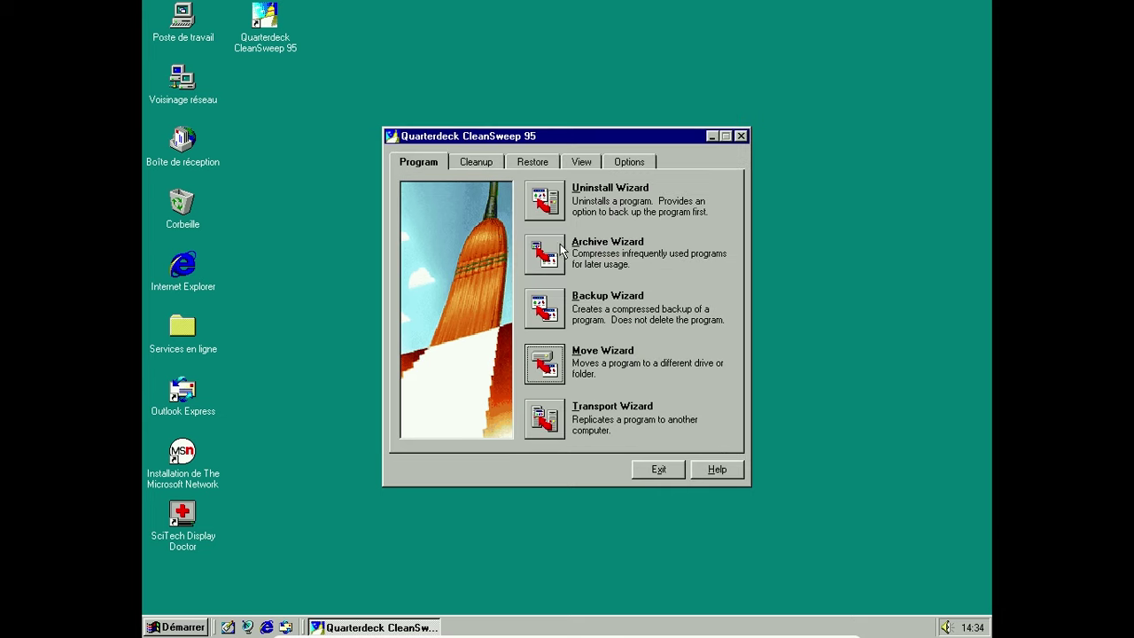
- Run the Duplicate File Finder on drive C, look through the list of files with the same name and size, and close it
left_click(483, 168)
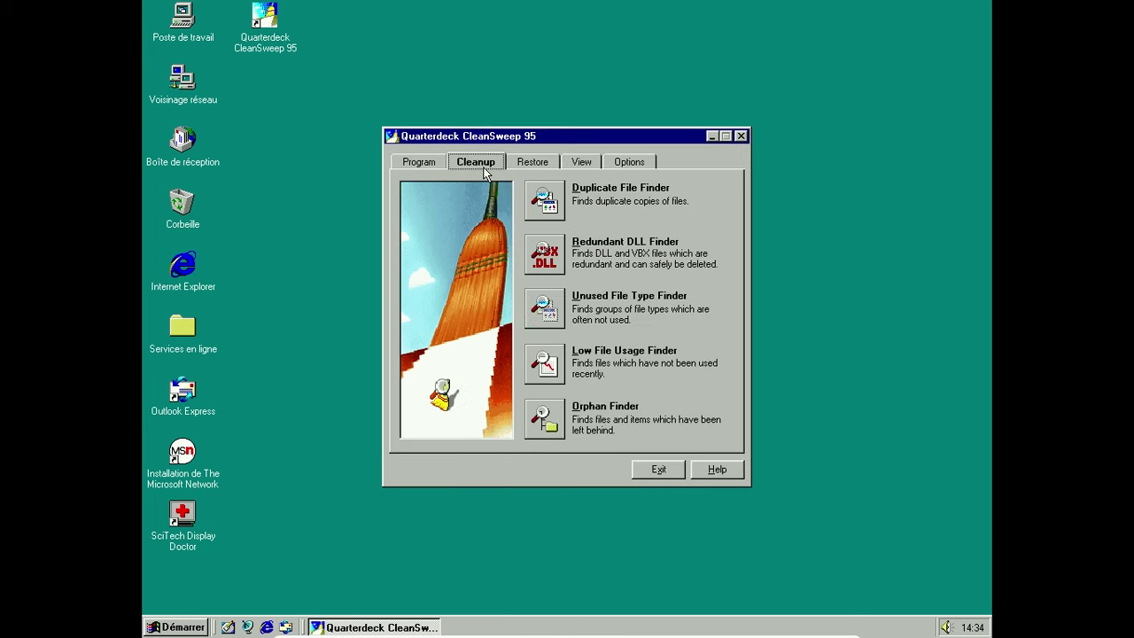
left_click(544, 200)
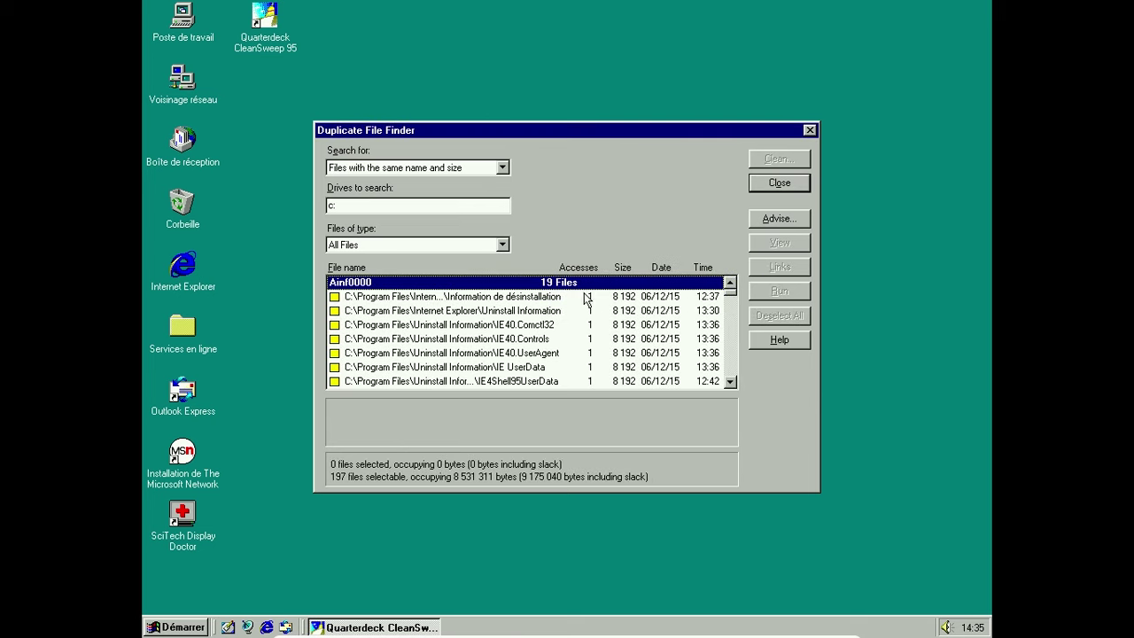
left_click_drag(726, 298, 718, 398)
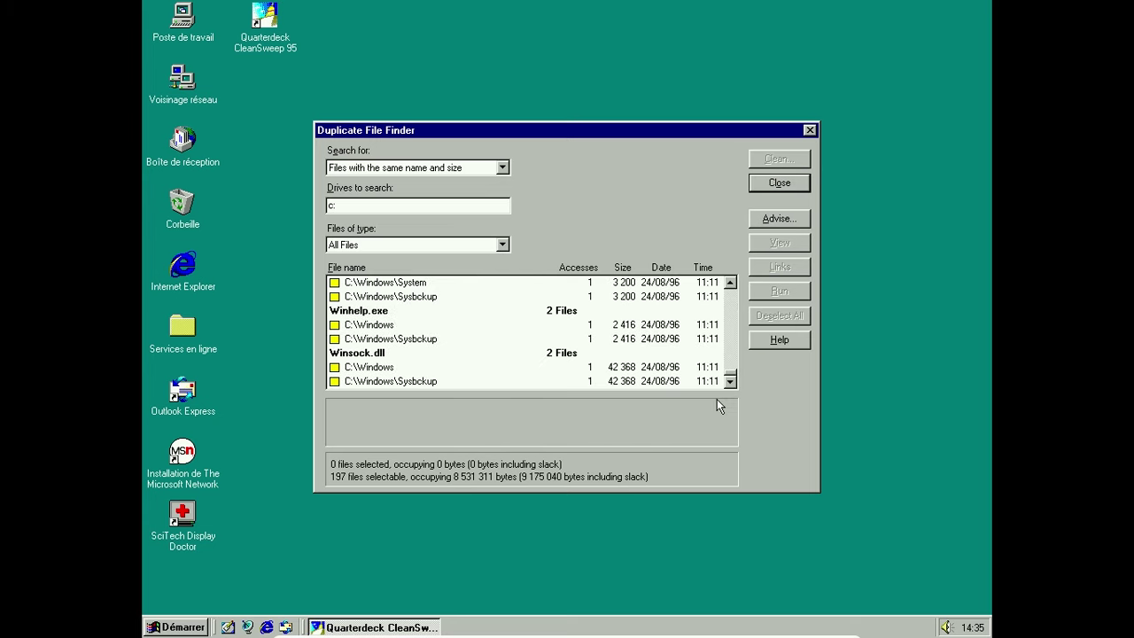
left_click_drag(732, 381, 734, 280)
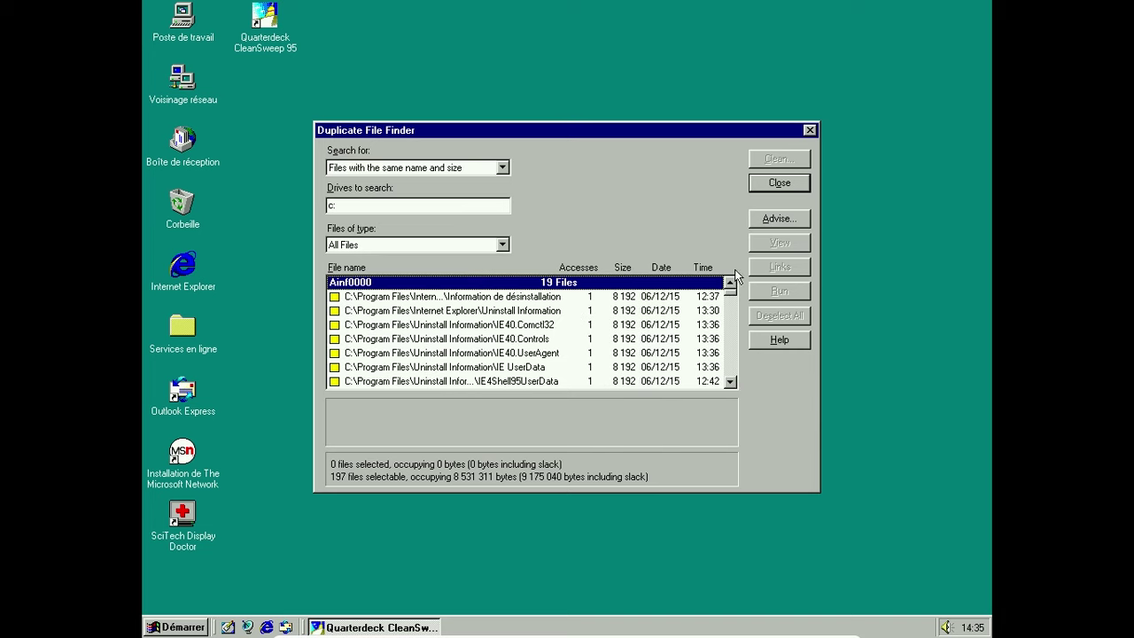
left_click(809, 130)
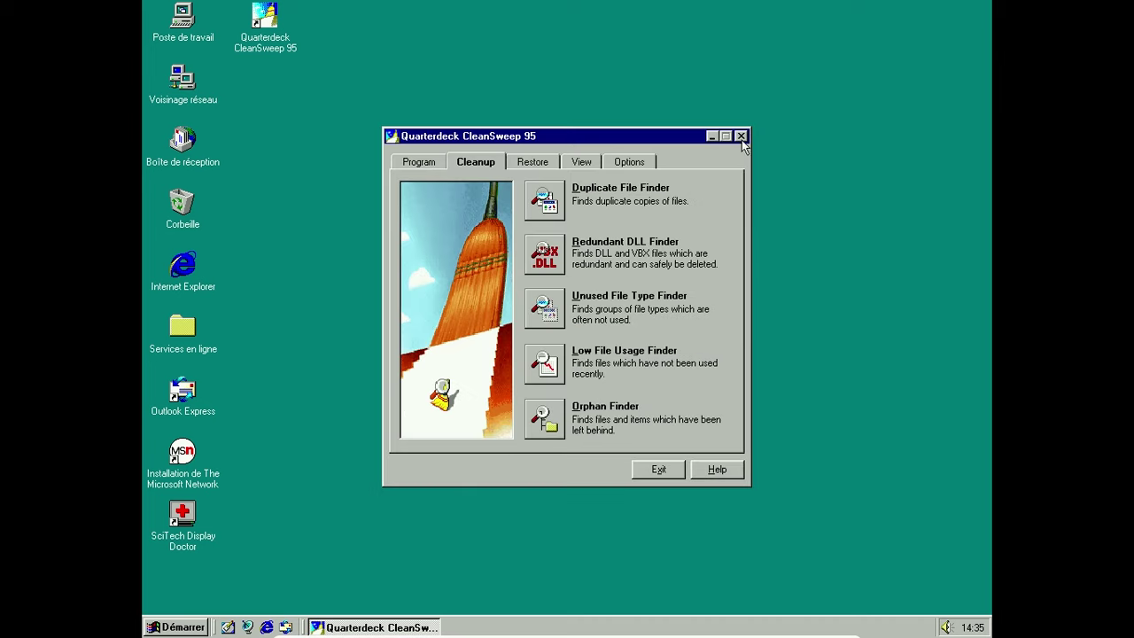
- Look over the Options, View and Restore tools once more and exit CleanSweep
left_click(631, 161)
left_click(581, 162)
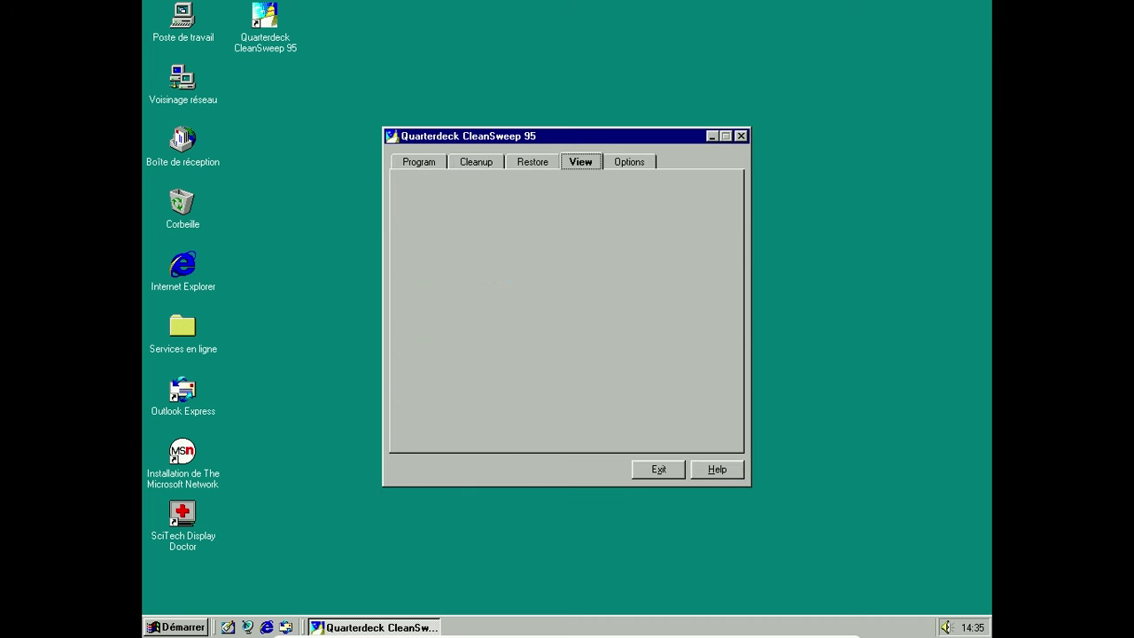
left_click(535, 163)
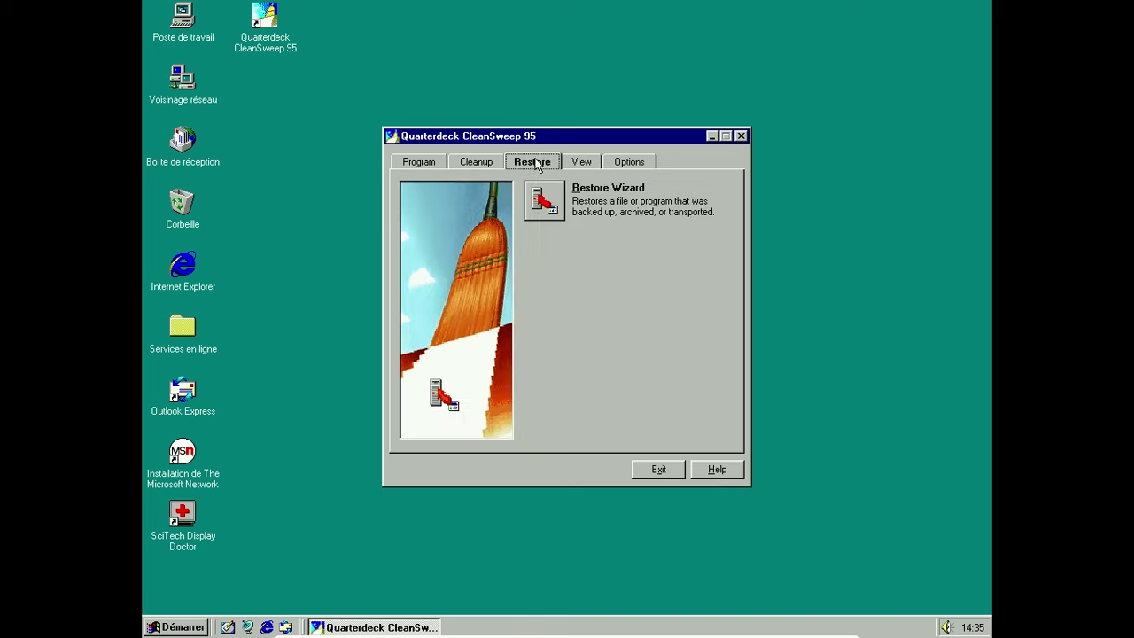
left_click(740, 136)
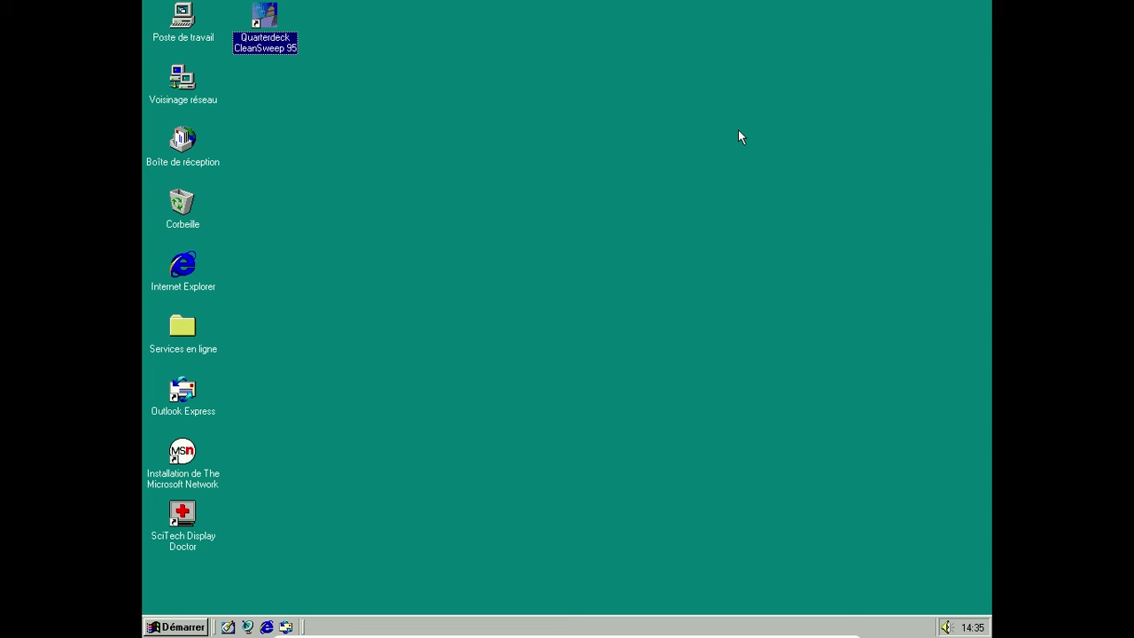
- Shut down the Windows 95 system with the Arrêter option
left_click(414, 196)
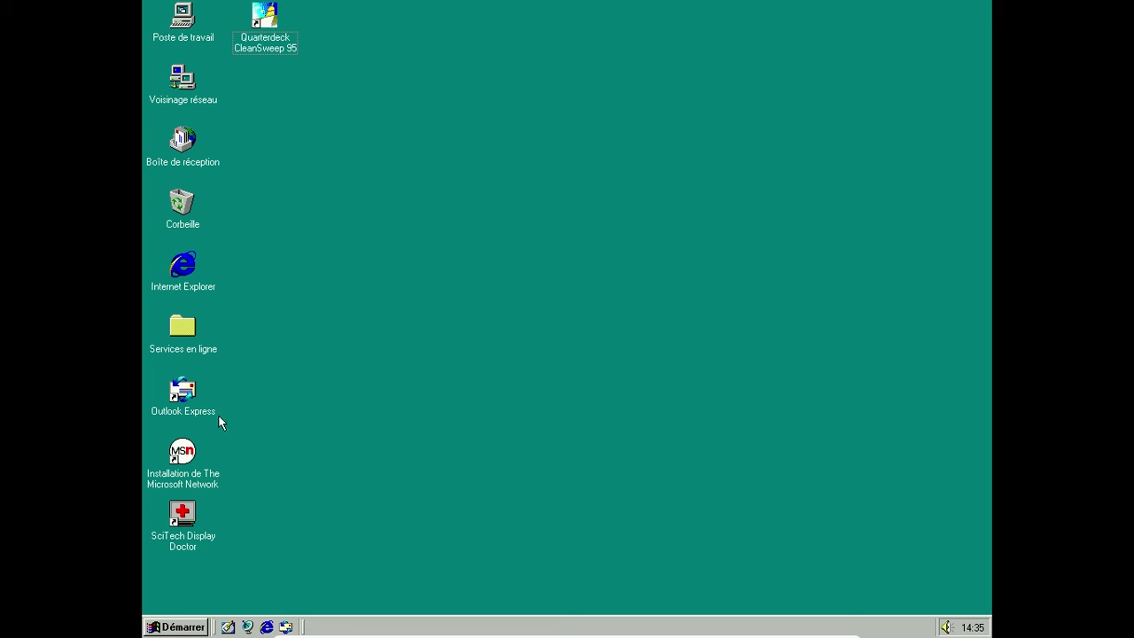
left_click(176, 628)
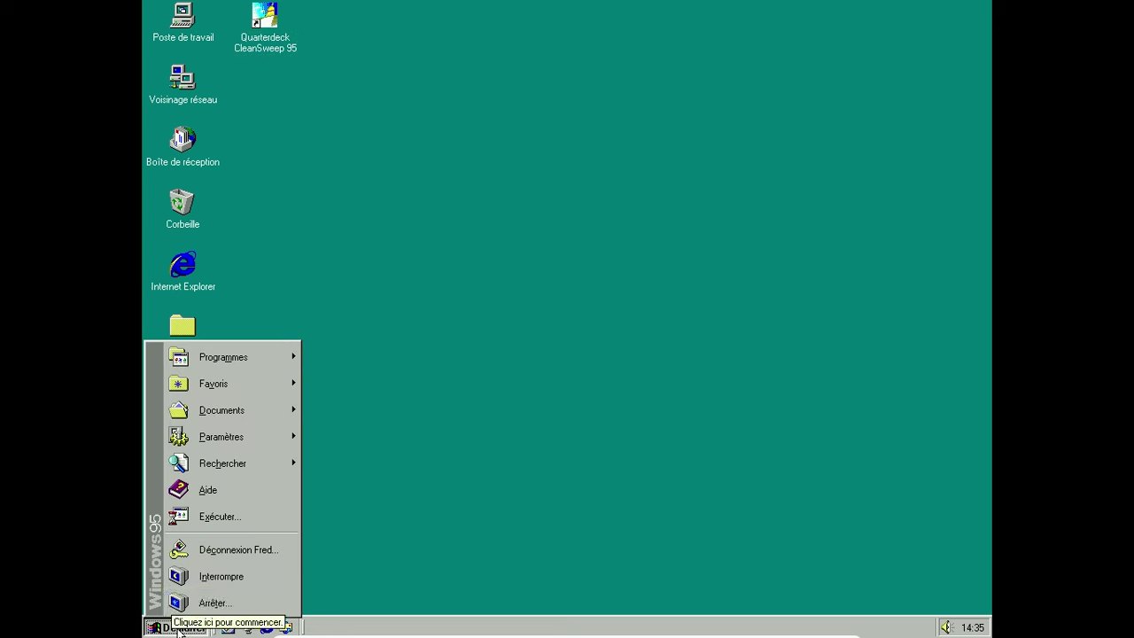
left_click(284, 607)
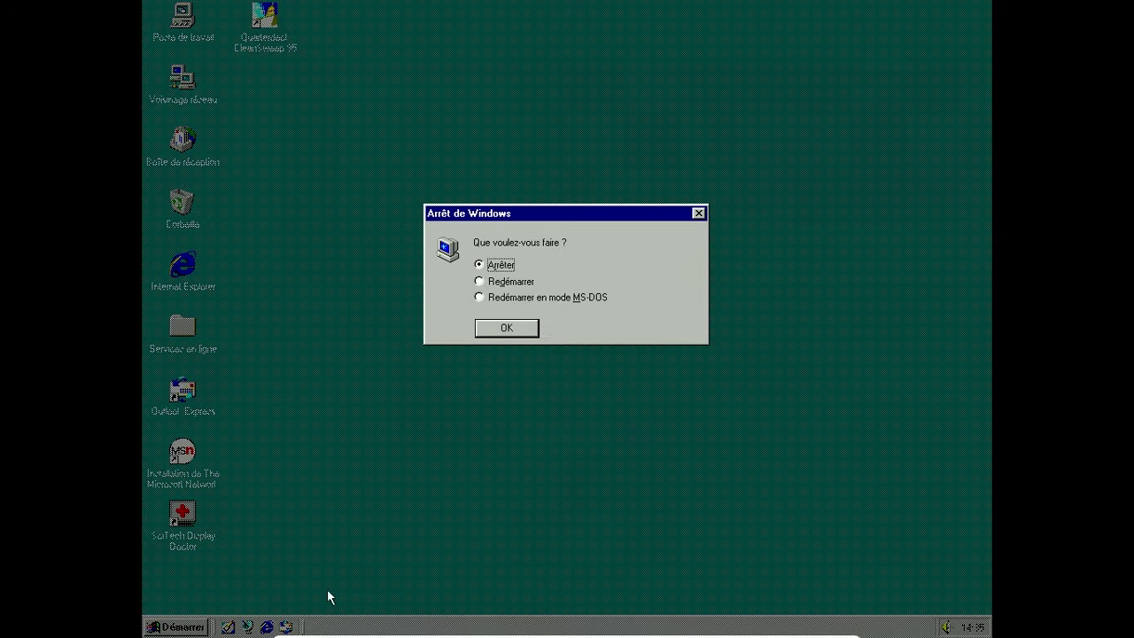
left_click(502, 329)
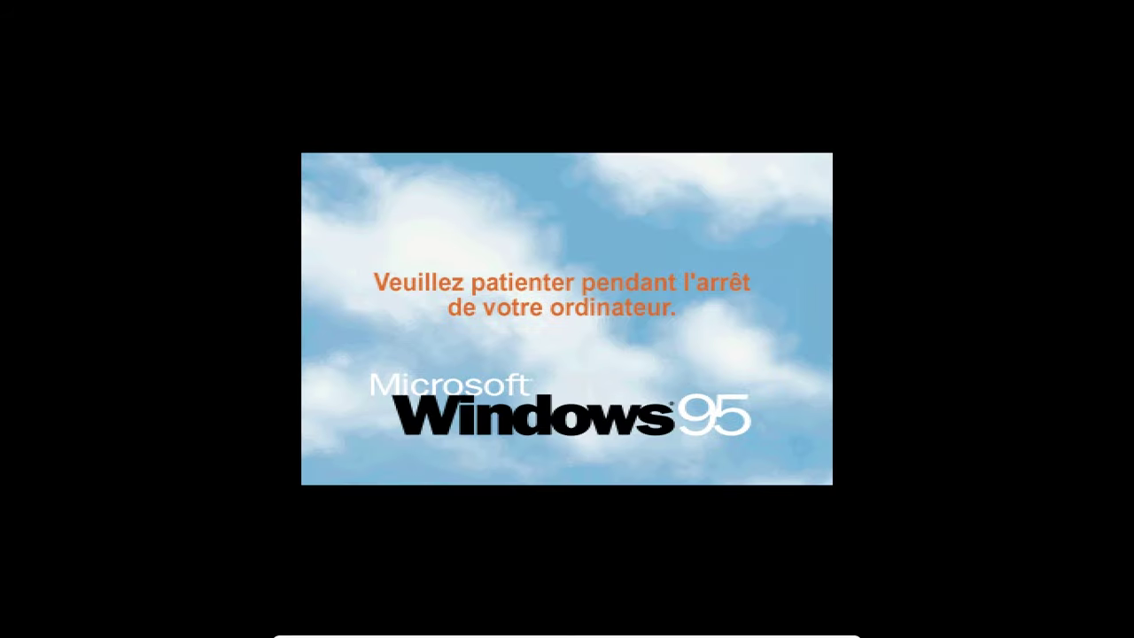
- Leave full-screen mode in Oracle VM VirtualBox and power off the Windows 95 OSR 2.5 virtual machine
key("ctrl+f")
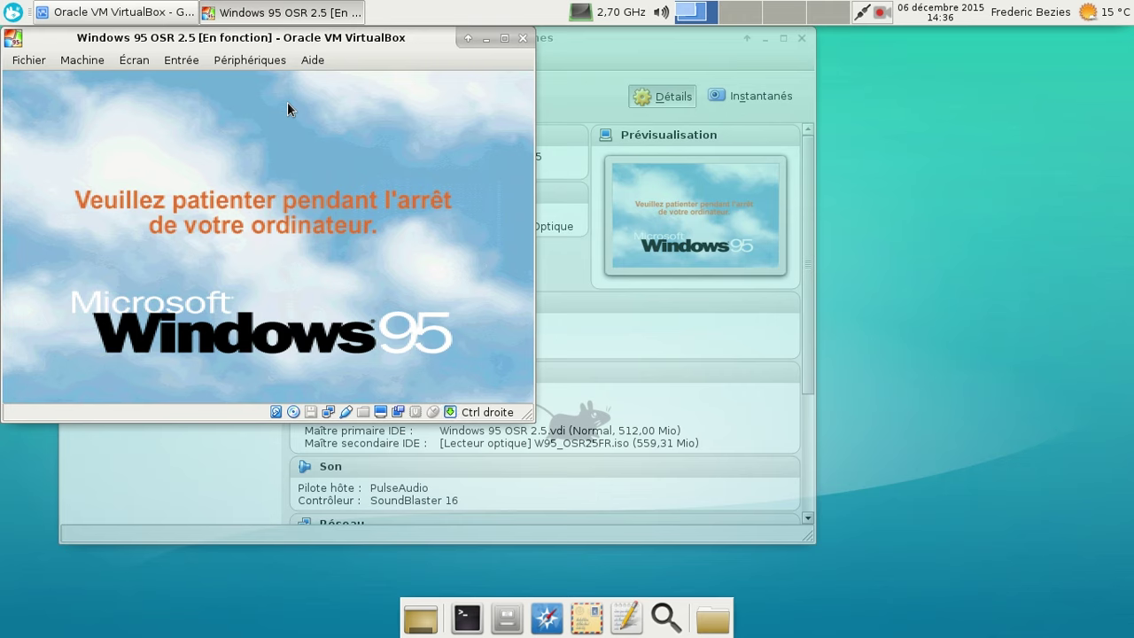
key("ctrl+q")
left_click(379, 284)
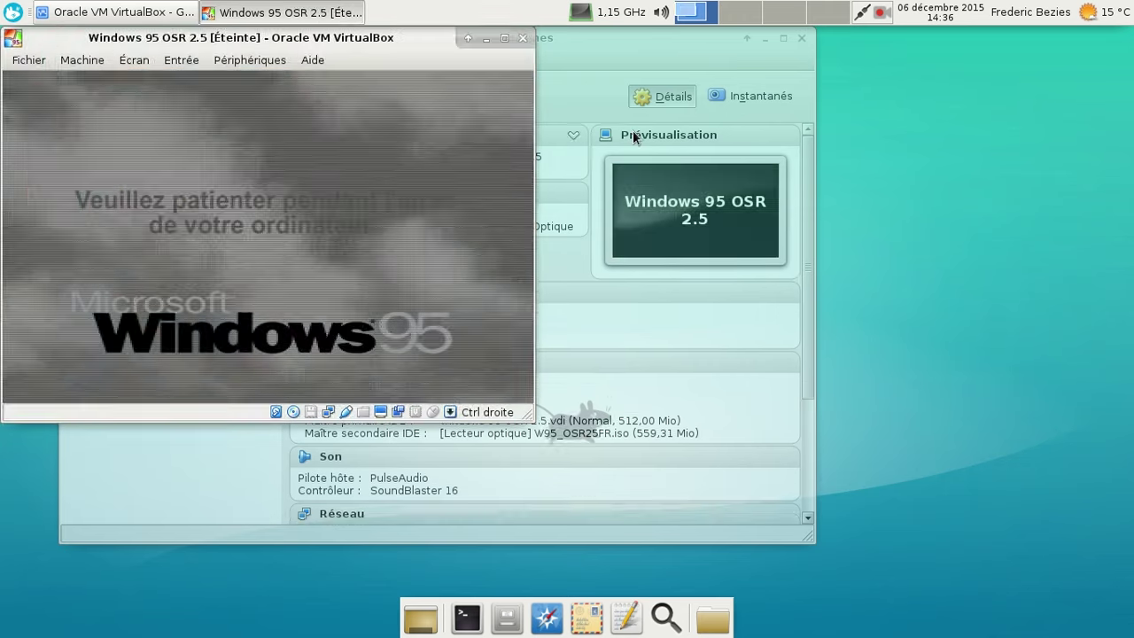